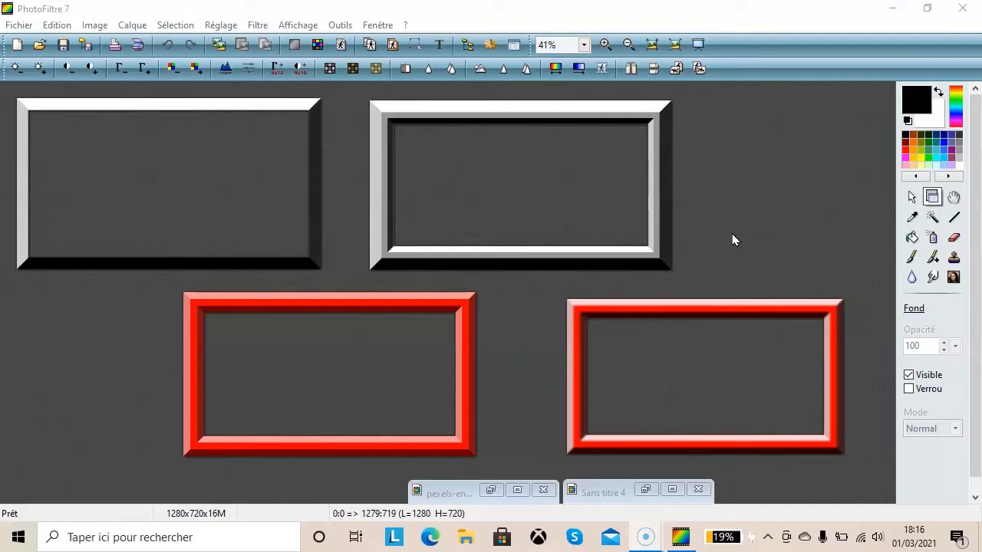
Step: Restore the minimised portrait photo and Sans titre 4 windows in the workspace
{"action": "left_click", "coordinate": [494, 491]}
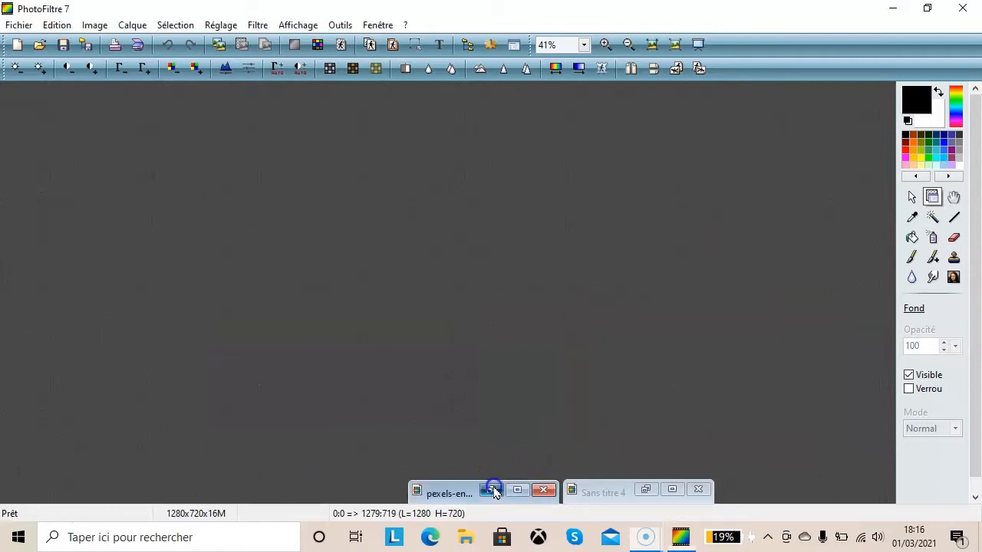
{"action": "left_click", "coordinate": [646, 491]}
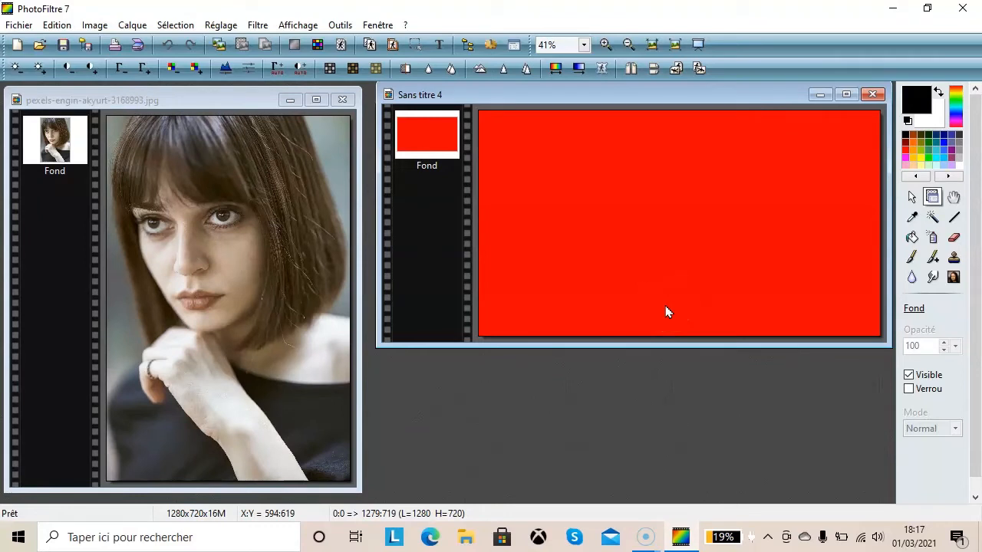
{"action": "left_click", "coordinate": [215, 102]}
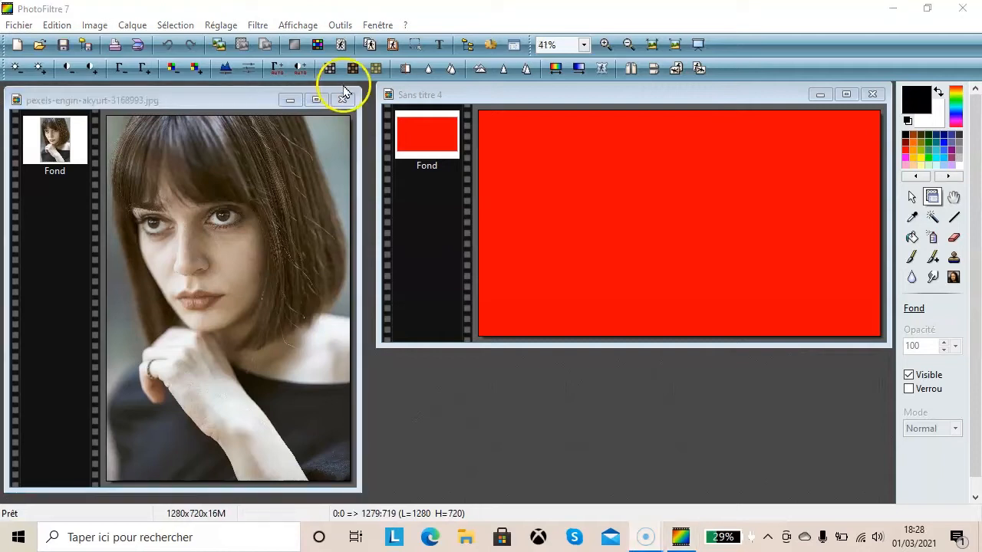
Step: Frame the red Sans titre 4 image with the Bouton 3D filter, using double relief, thickness 50 and 100% opacity
{"action": "left_click", "coordinate": [257, 25]}
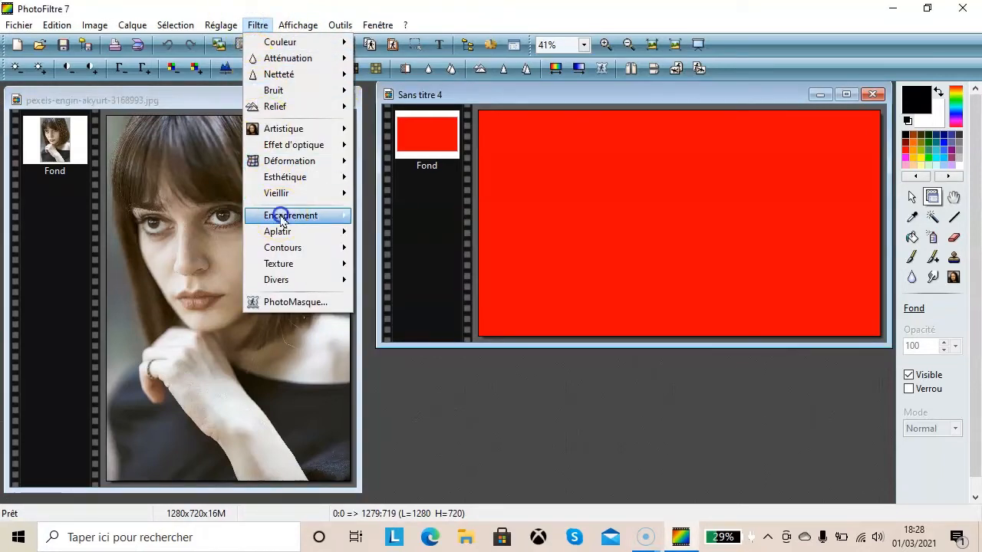
{"action": "mouse_move", "coordinate": [285, 218]}
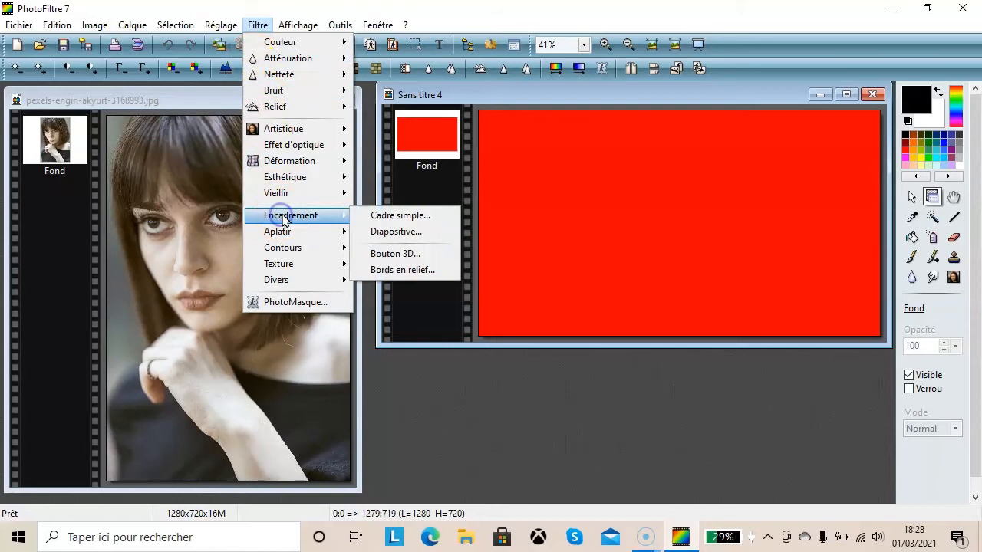
{"action": "left_click", "coordinate": [400, 254]}
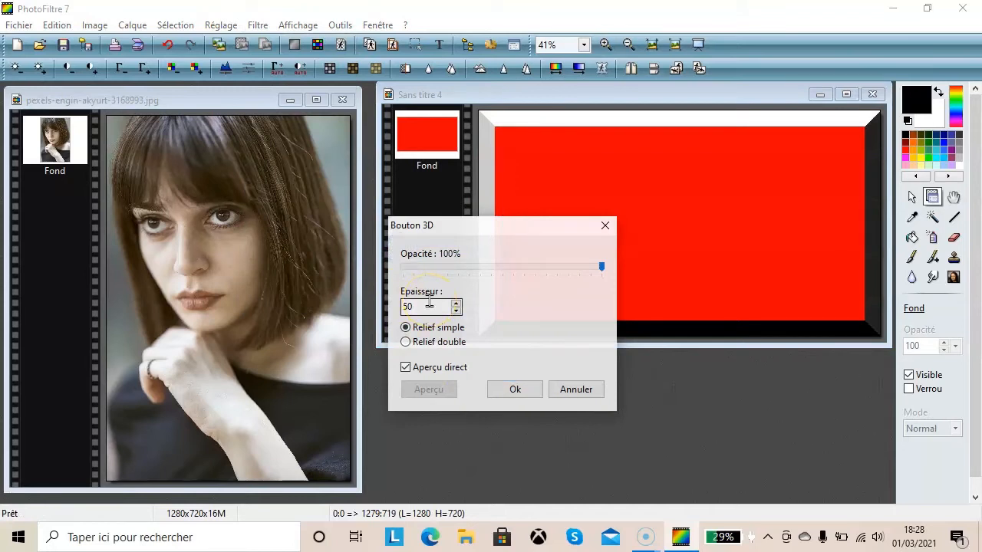
{"action": "left_click", "coordinate": [447, 307]}
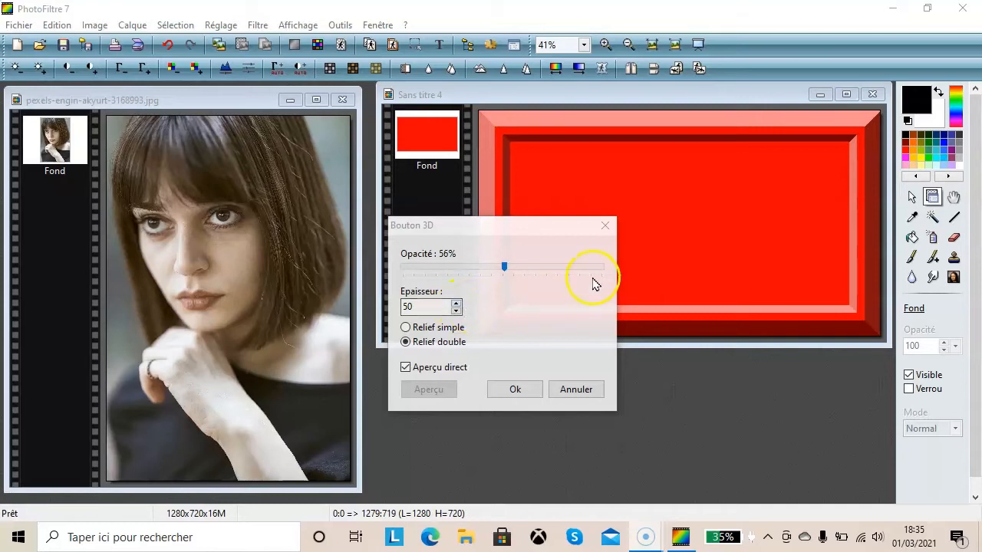
{"action": "left_click_drag", "start_coordinate": [504, 268], "coordinate": [609, 271]}
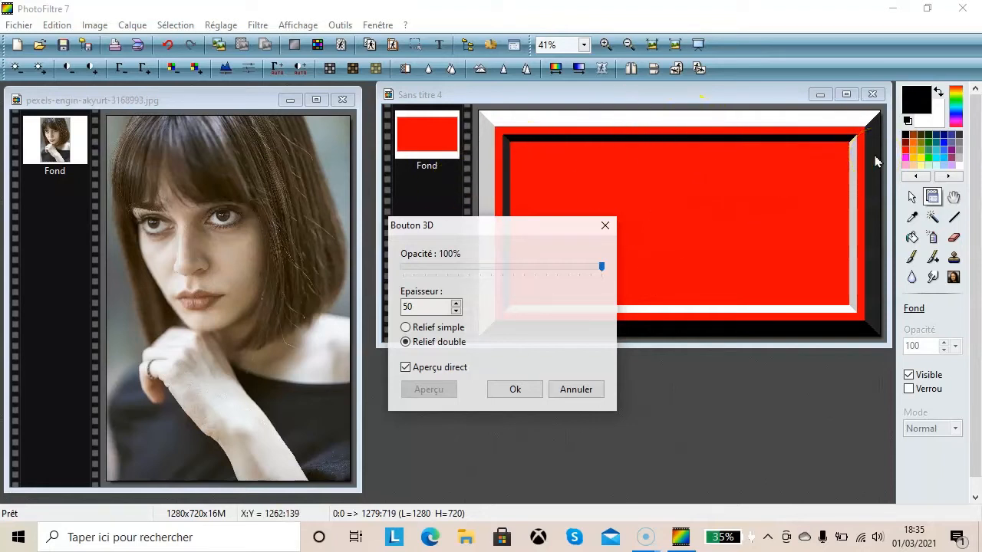
Step: Preview a double-relief Bouton 3D frame on the portrait photo and lower its opacity to 57%
{"action": "left_click", "coordinate": [197, 96]}
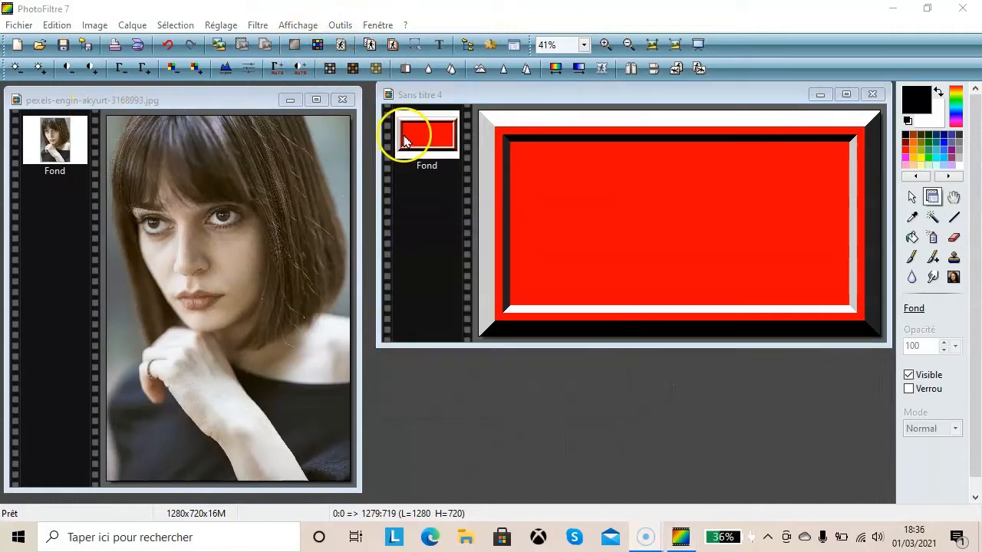
{"action": "left_click", "coordinate": [223, 93]}
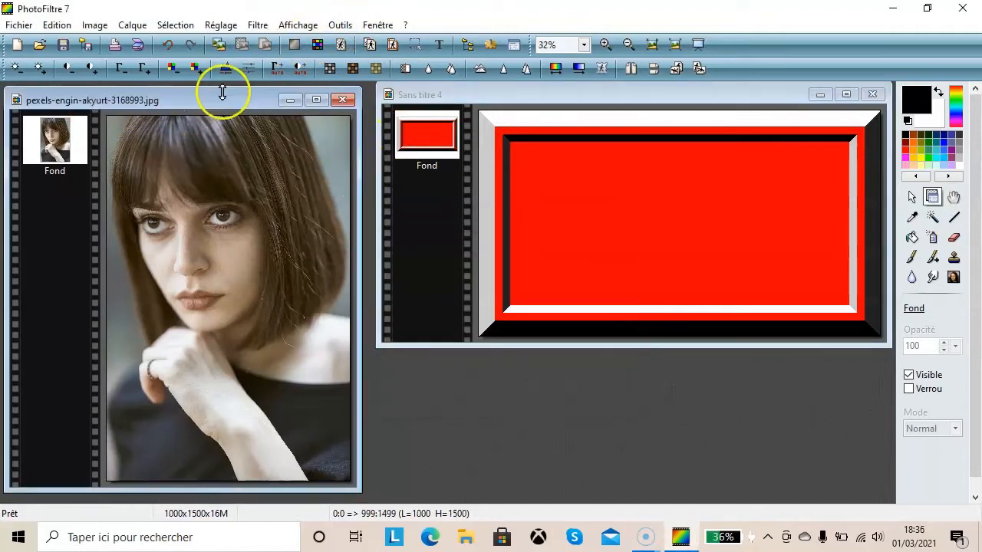
{"action": "left_click", "coordinate": [257, 24]}
{"action": "mouse_move", "coordinate": [280, 215]}
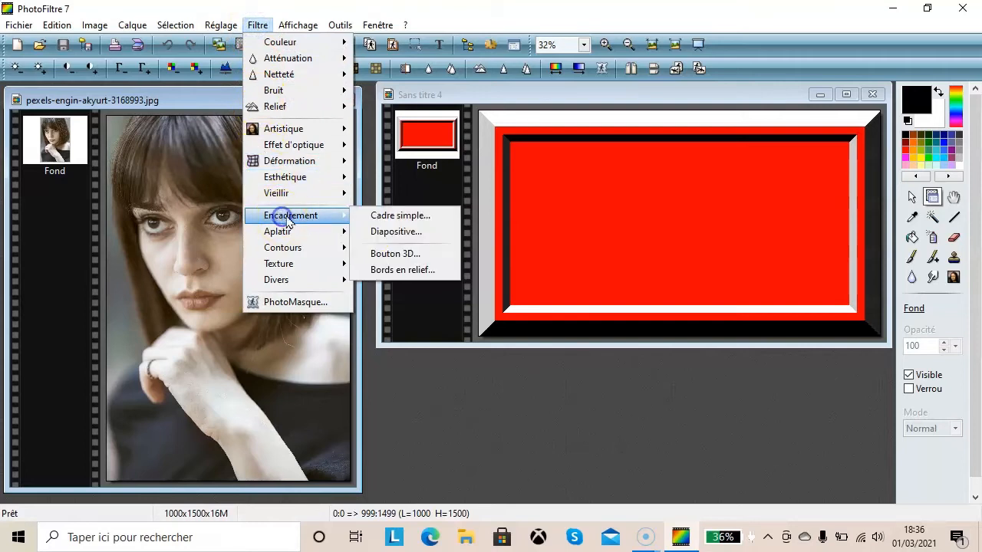
{"action": "left_click", "coordinate": [397, 254]}
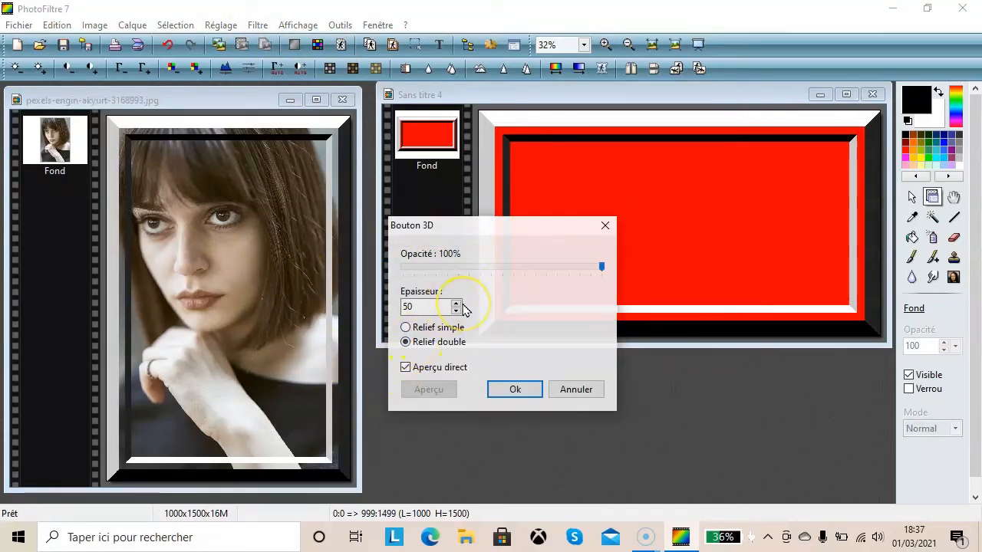
{"action": "left_click", "coordinate": [602, 266]}
{"action": "left_click_drag", "start_coordinate": [602, 266], "coordinate": [499, 263]}
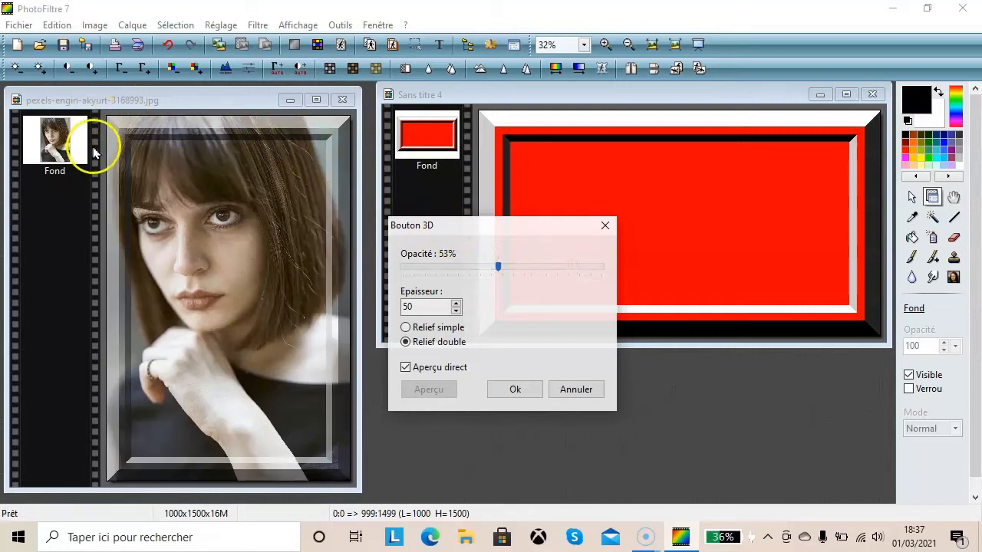
{"action": "scroll", "coordinate": [431, 285], "scroll_direction": "up", "scroll_amount": 1}
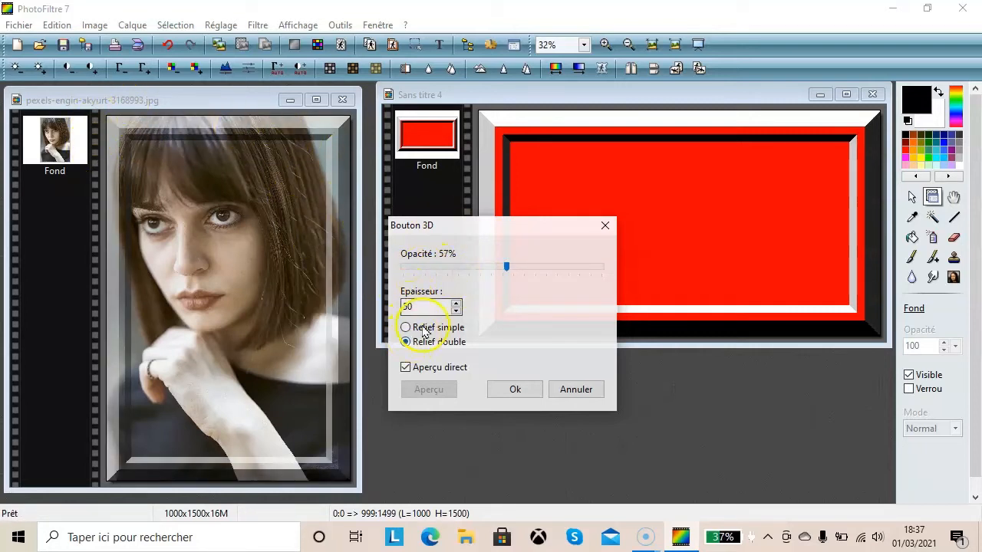
Step: Try a Bouton 3D thickness of 1 on the portrait and set it back to 50
{"action": "left_click", "coordinate": [419, 307]}
{"action": "left_click_drag", "start_coordinate": [421, 305], "coordinate": [363, 305]}
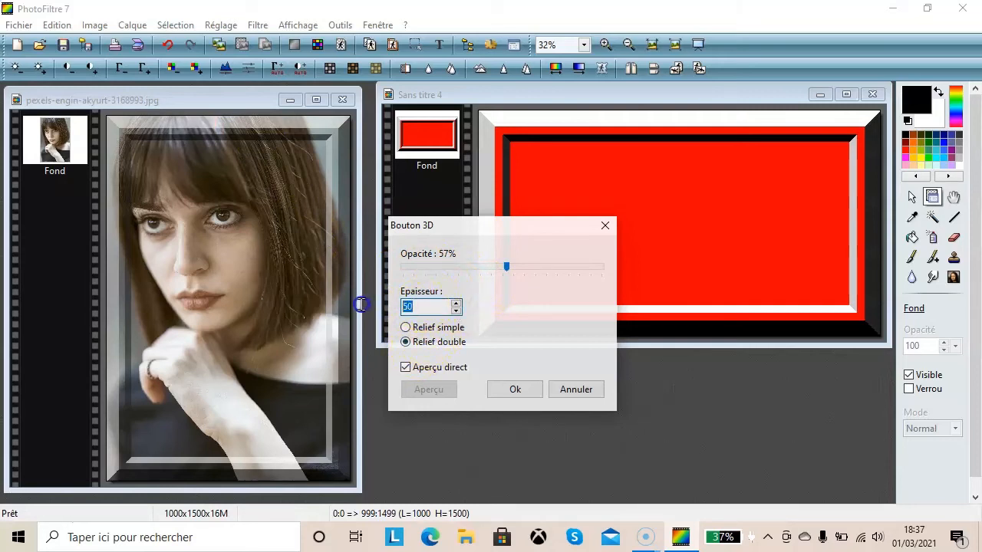
{"action": "type", "text": "1"}
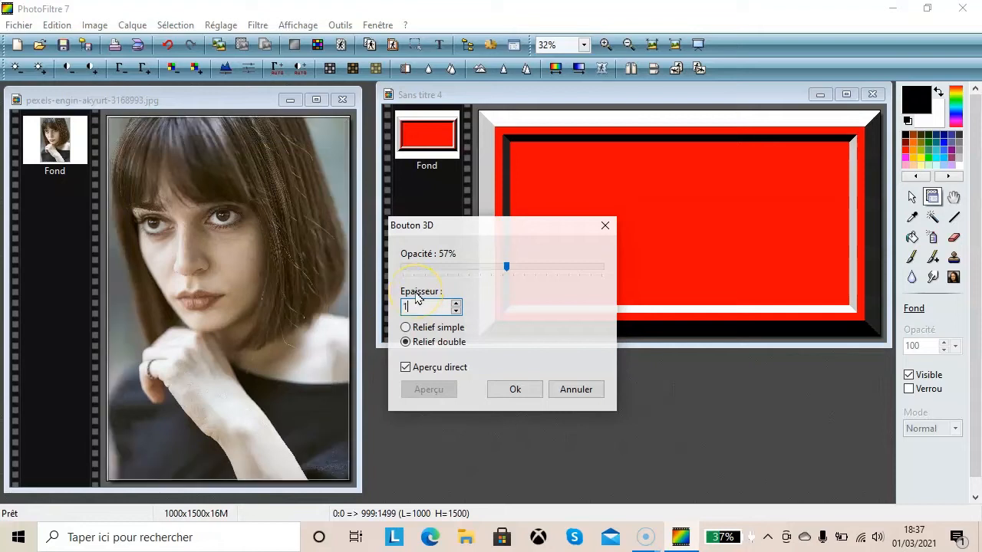
{"action": "left_click_drag", "start_coordinate": [420, 306], "coordinate": [395, 302]}
{"action": "type", "text": "50"}
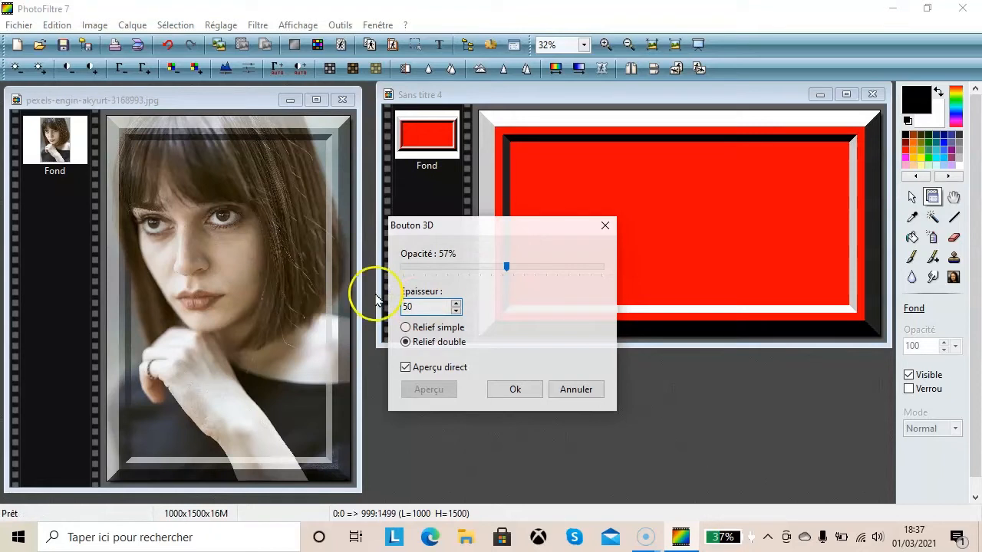
Step: Compare single relief with double relief on the portrait's frame, raise the opacity to 100%, and cancel the effect
{"action": "left_click", "coordinate": [405, 327]}
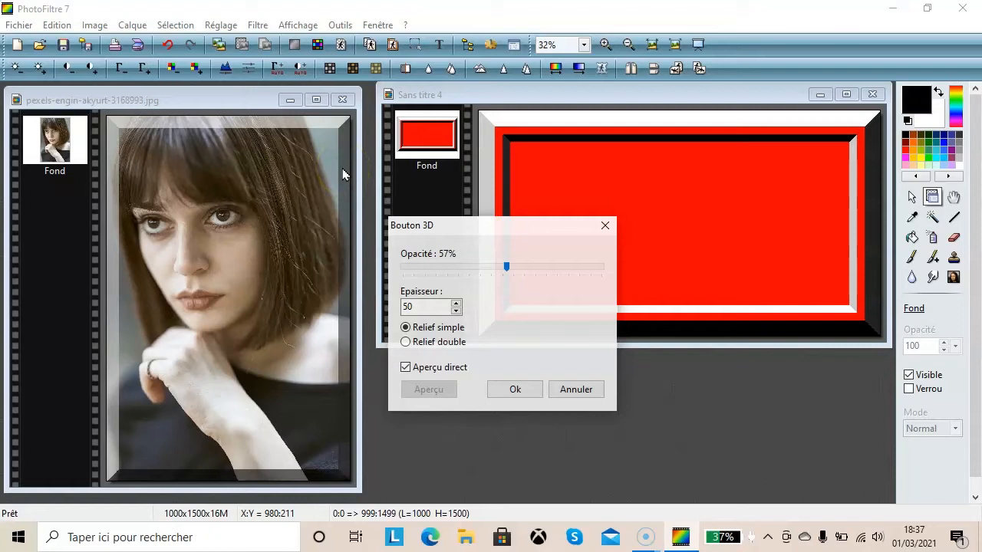
{"action": "left_click", "coordinate": [408, 342]}
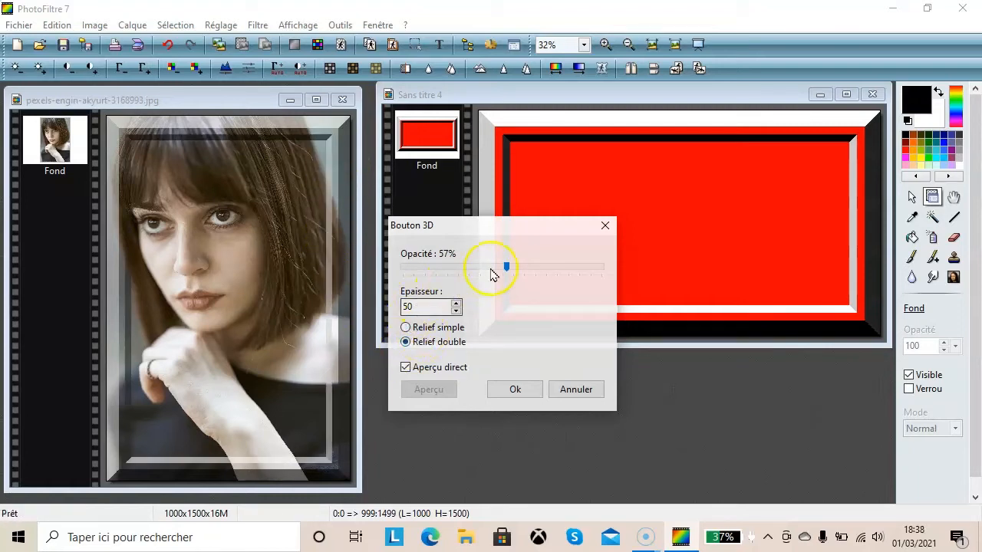
{"action": "left_click_drag", "start_coordinate": [505, 265], "coordinate": [604, 265]}
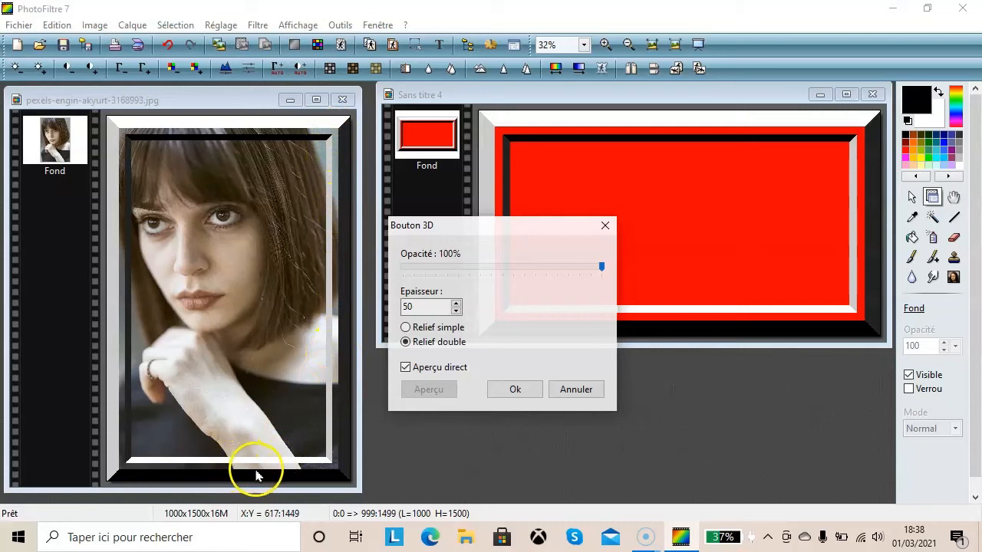
{"action": "key", "text": "Escape"}
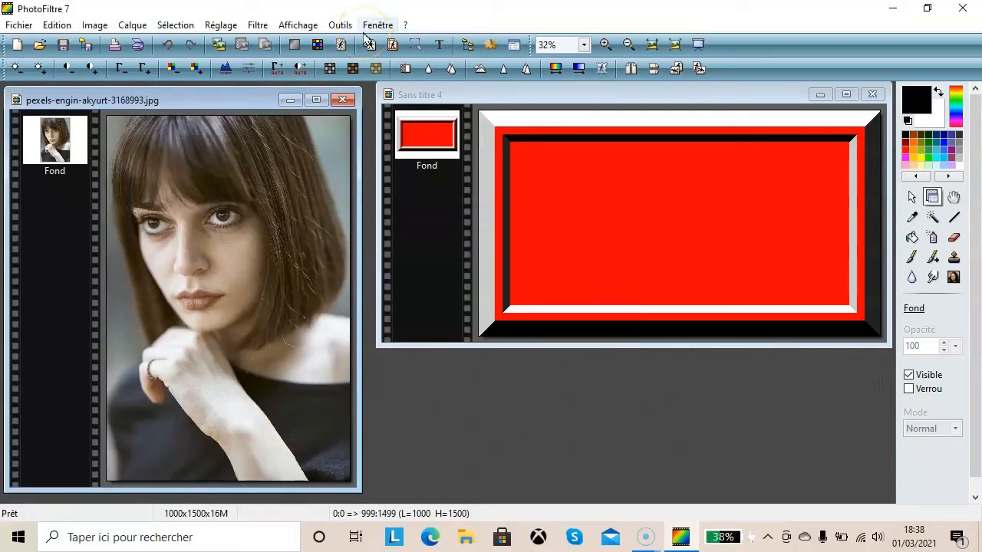
Step: Preview the Bords en relief filter on the portrait at thickness 30, with and without smoothing, and cancel it
{"action": "left_click", "coordinate": [258, 26]}
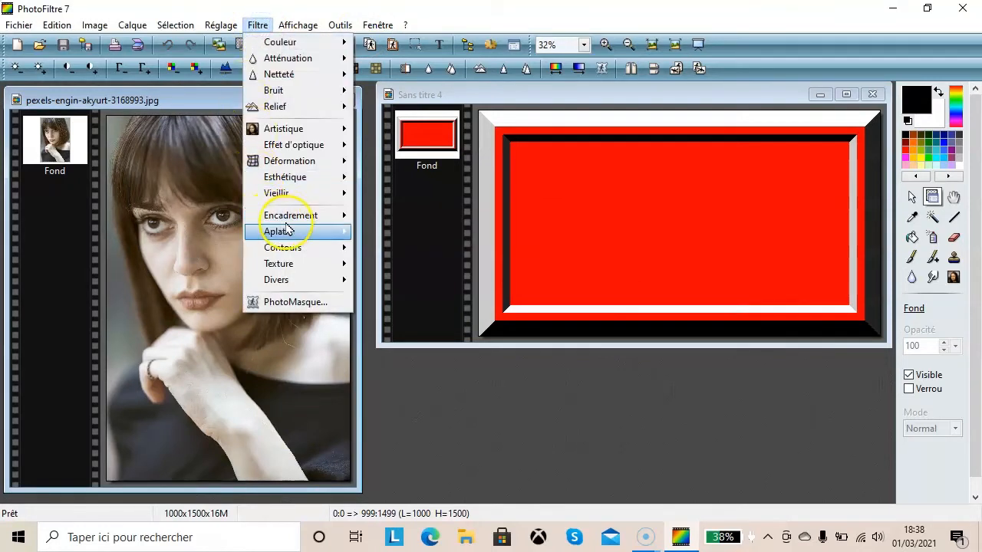
{"action": "left_click", "coordinate": [288, 218]}
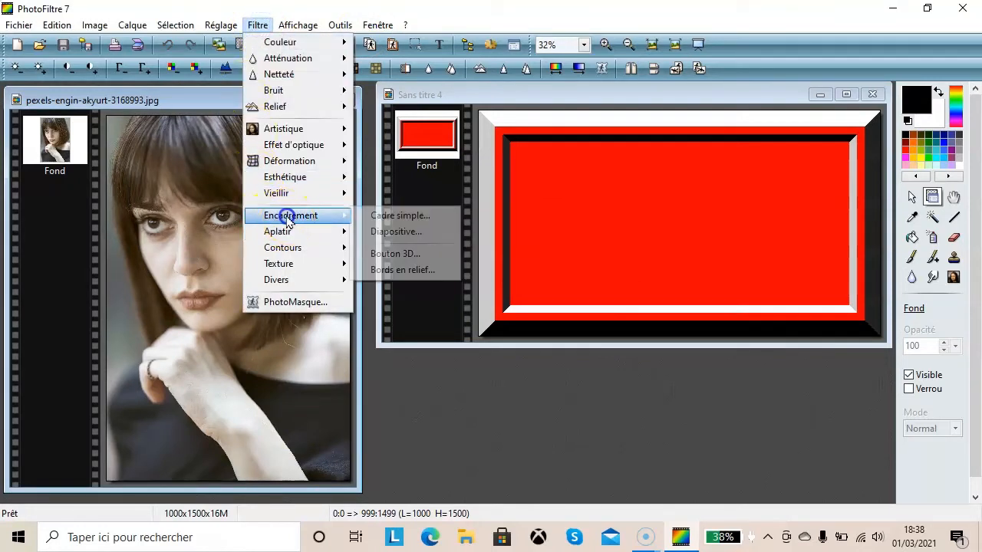
{"action": "left_click", "coordinate": [415, 272]}
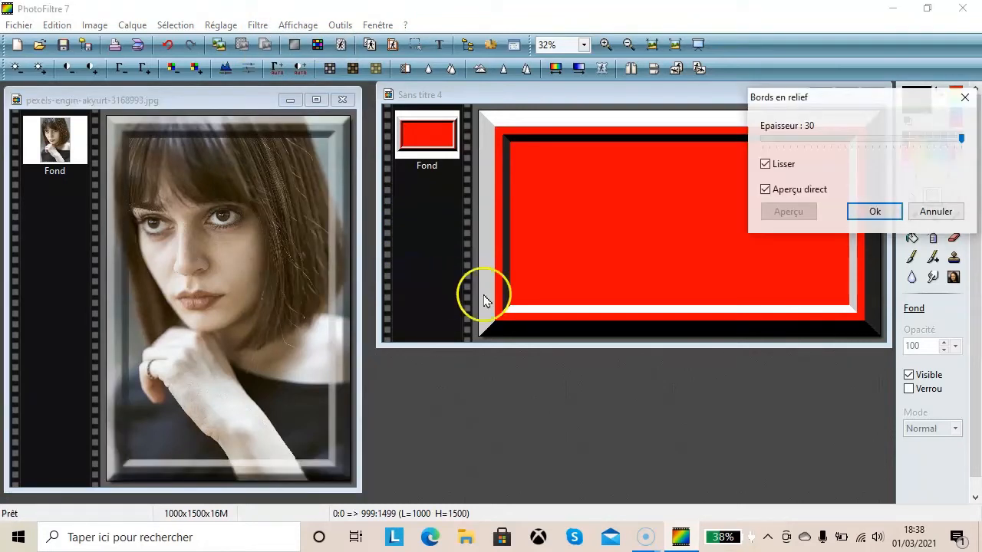
{"action": "left_click_drag", "start_coordinate": [848, 99], "coordinate": [495, 207]}
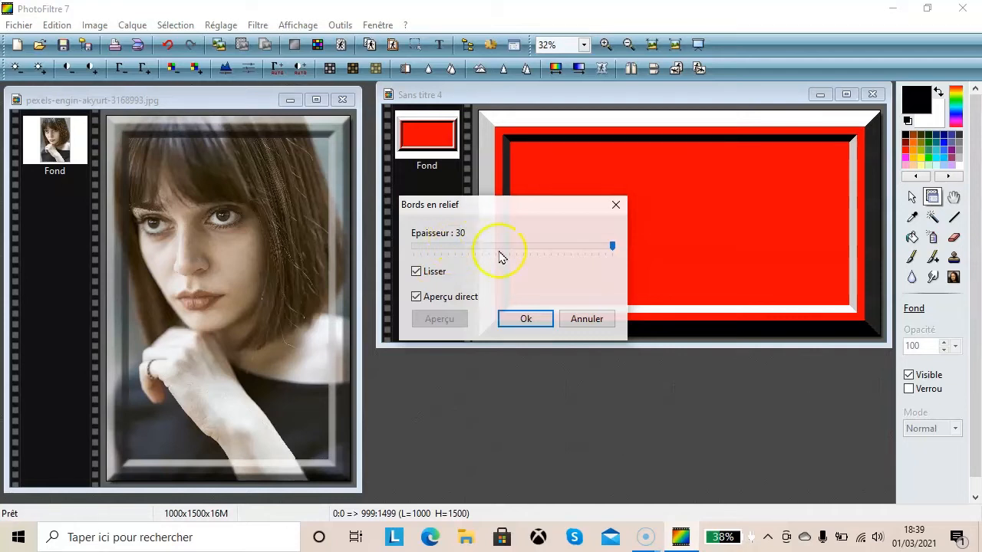
{"action": "mouse_move", "coordinate": [612, 246]}
{"action": "left_mouse_down"}
{"action": "mouse_move", "coordinate": [426, 241]}
{"action": "mouse_move", "coordinate": [403, 257]}
{"action": "mouse_move", "coordinate": [421, 253]}
{"action": "mouse_move", "coordinate": [414, 246]}
{"action": "mouse_move", "coordinate": [612, 242]}
{"action": "left_mouse_up"}
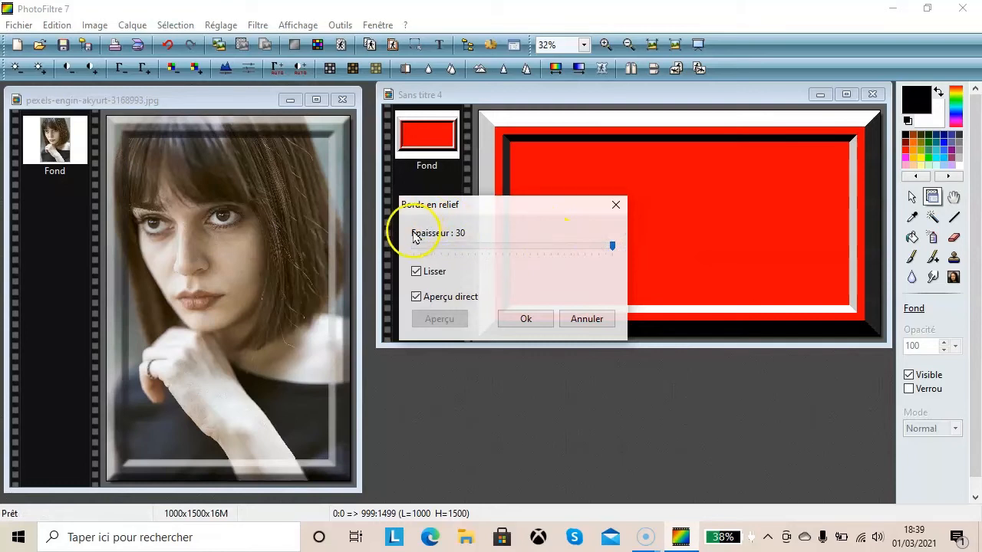
{"action": "left_click", "coordinate": [416, 271]}
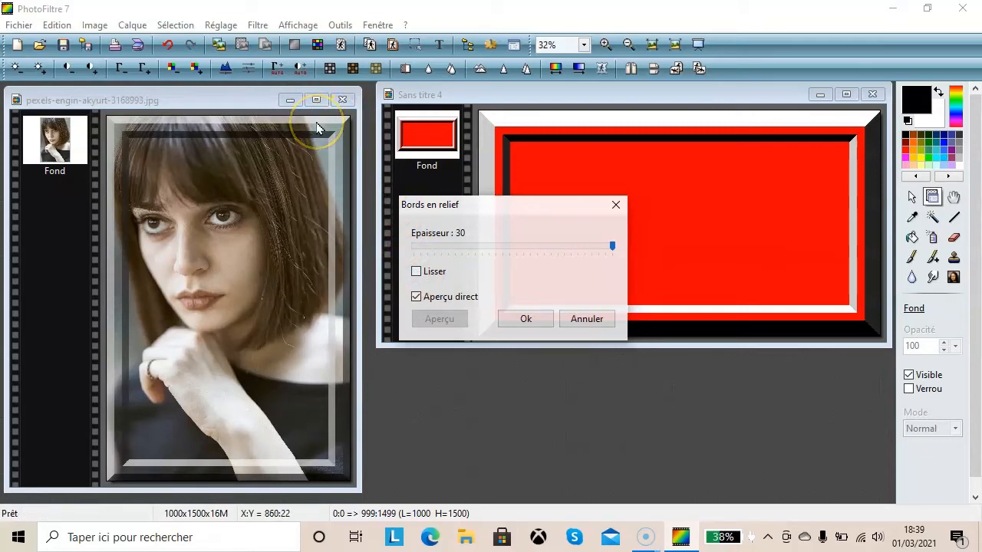
{"action": "left_click", "coordinate": [416, 271]}
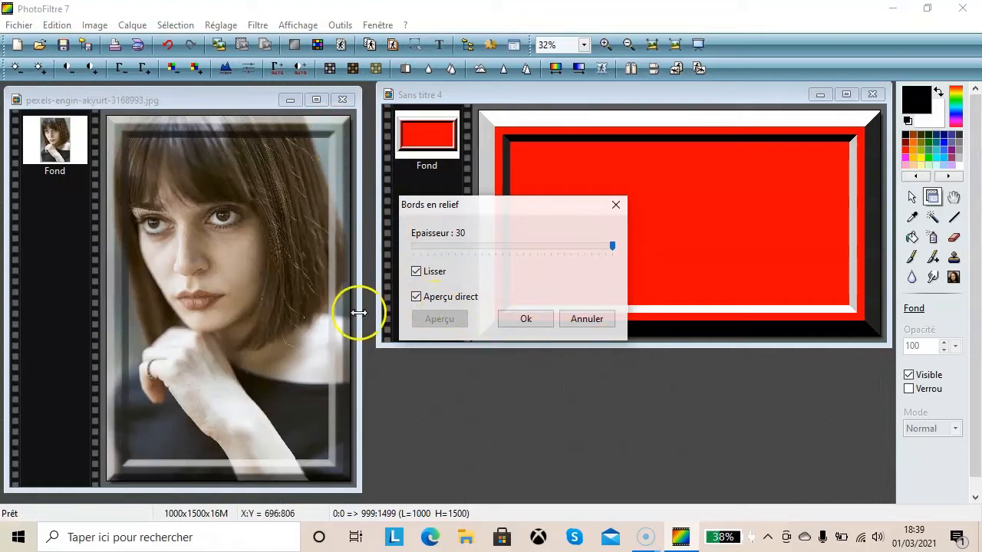
{"action": "left_click", "coordinate": [577, 319]}
Step: Close the red Sans titre 4 image without saving its changes
{"action": "left_click", "coordinate": [872, 95]}
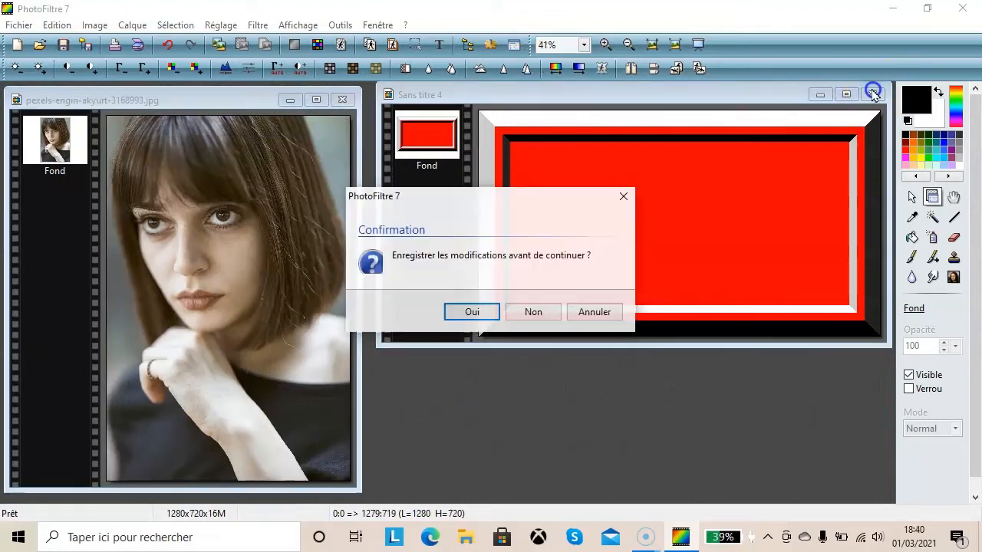
{"action": "left_click", "coordinate": [532, 312]}
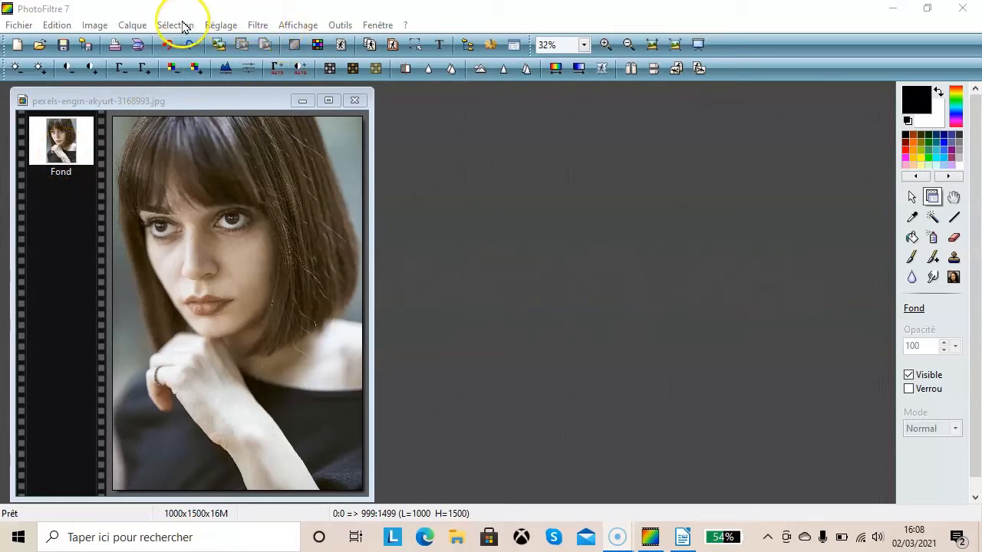
Step: Add a blank 1000 × 1500 pixel layer with automatic transparency, centred over the portrait photo
{"action": "left_click", "coordinate": [135, 25]}
{"action": "mouse_move", "coordinate": [140, 40]}
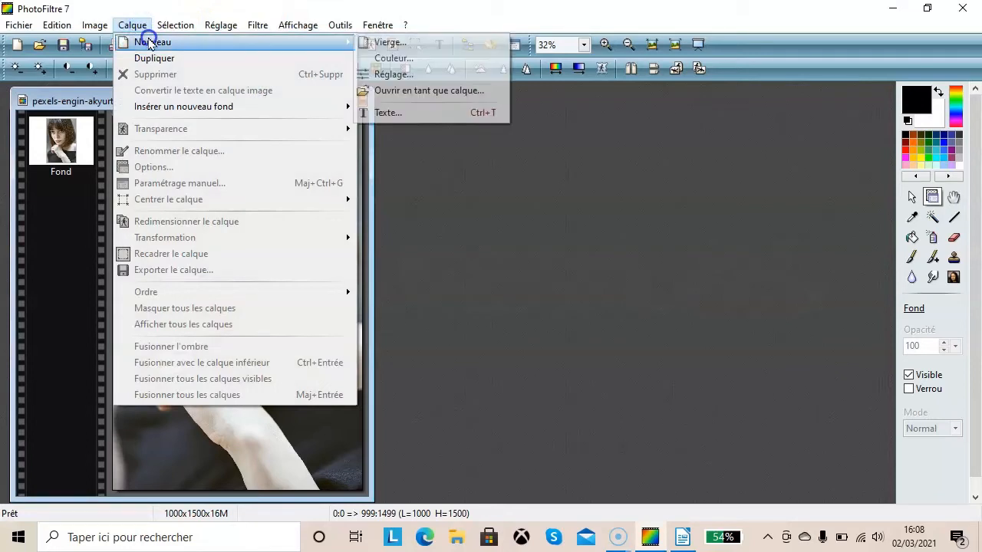
{"action": "left_click", "coordinate": [386, 41]}
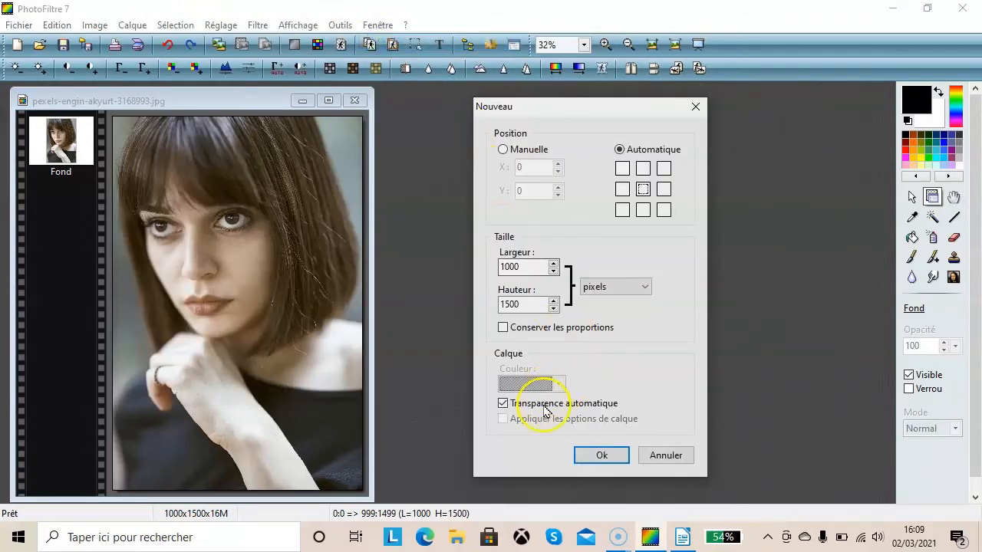
{"action": "left_click", "coordinate": [622, 456]}
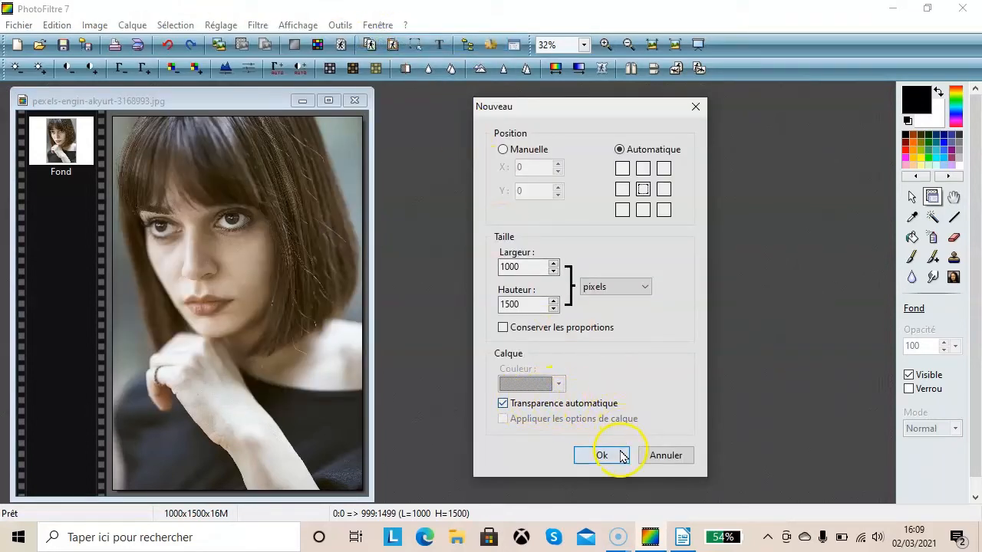
Step: Preview the Bouton 3D filter on the transparent layer at 100% opacity with single and double relief, and cancel it
{"action": "left_click", "coordinate": [255, 27]}
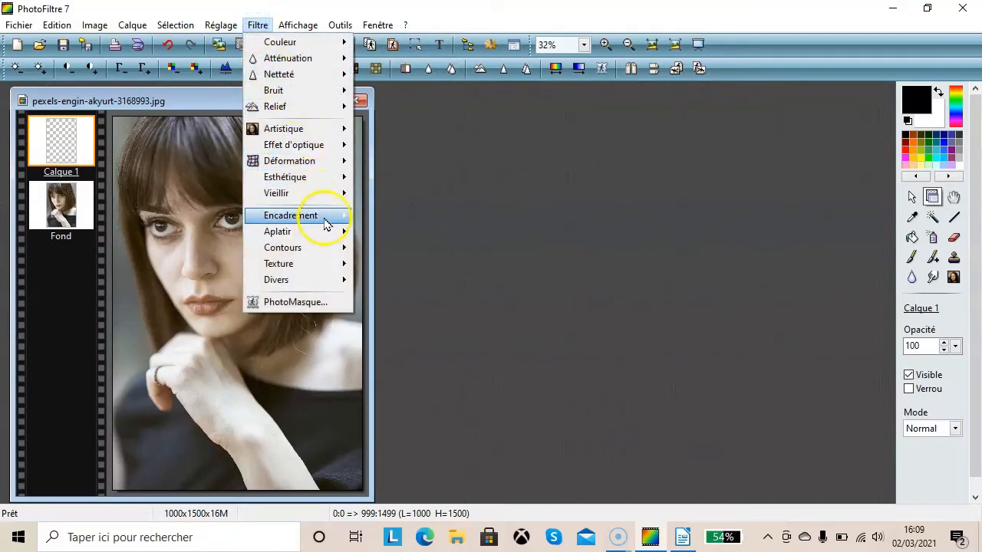
{"action": "left_click", "coordinate": [324, 220]}
{"action": "left_click", "coordinate": [407, 254]}
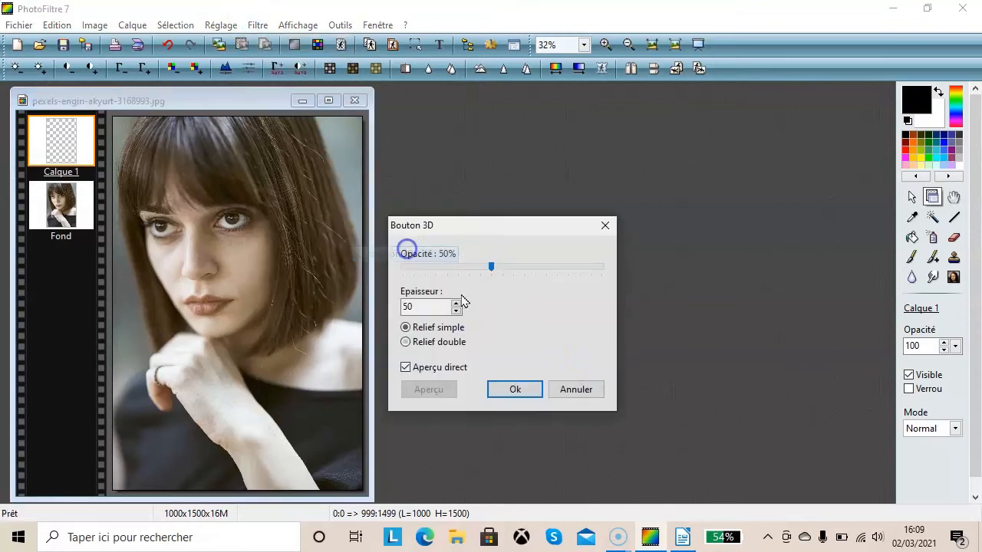
{"action": "left_click_drag", "start_coordinate": [493, 267], "coordinate": [601, 268]}
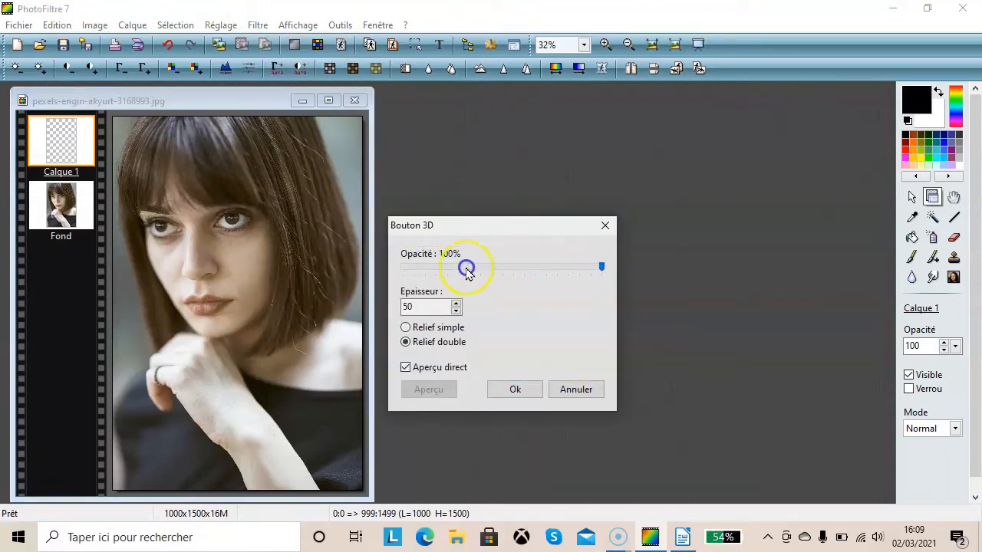
{"action": "left_click", "coordinate": [406, 329]}
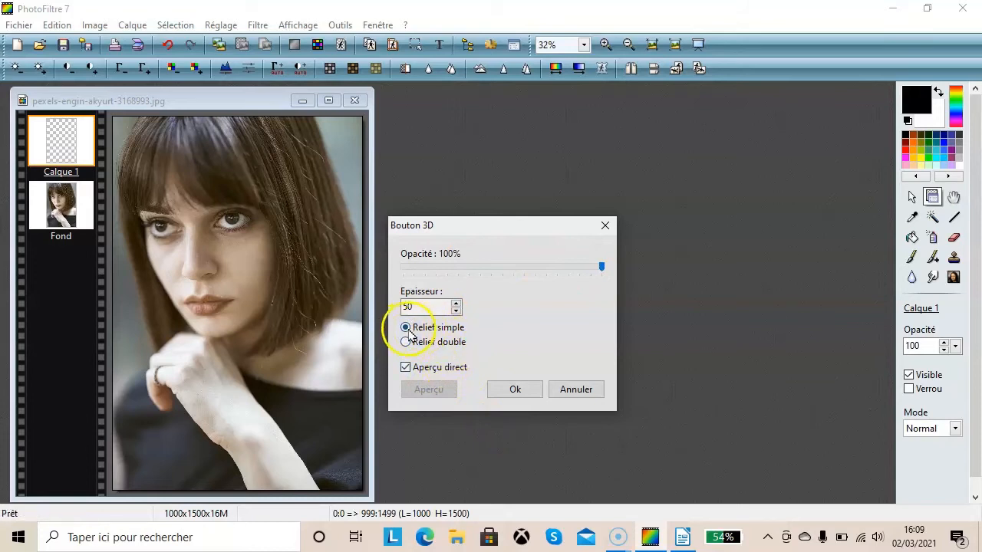
{"action": "left_click", "coordinate": [406, 343]}
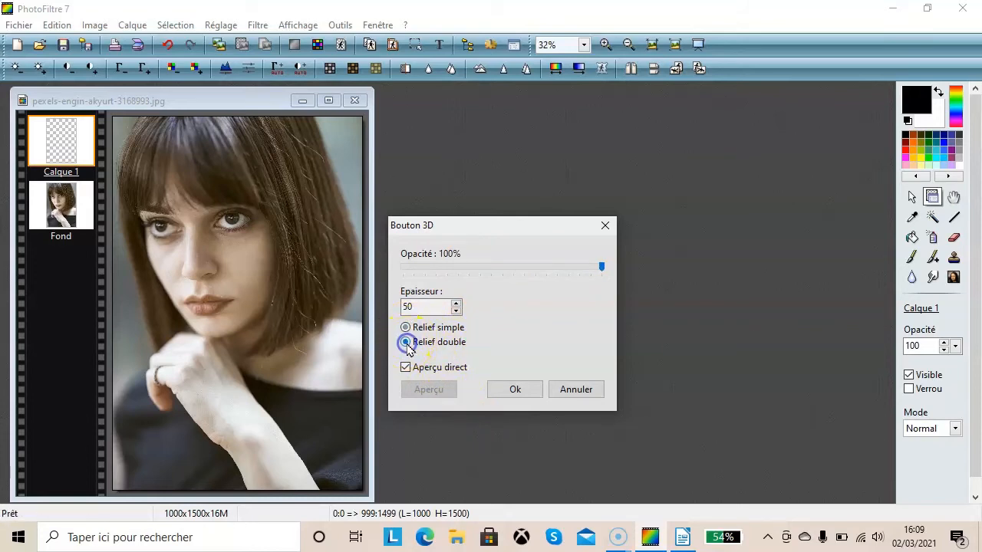
{"action": "left_click", "coordinate": [581, 392]}
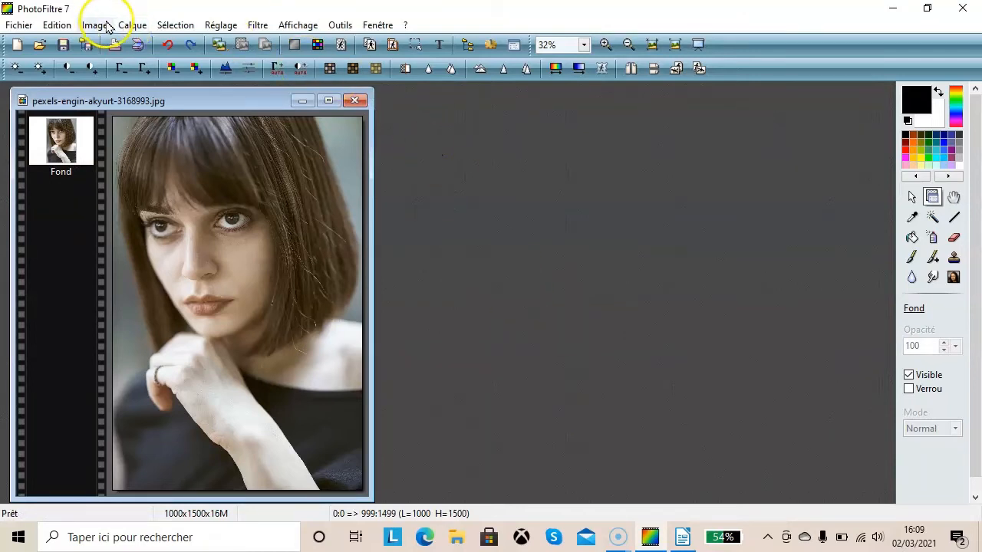
Step: Add a white colour layer at 100% opacity above the portrait
{"action": "left_click", "coordinate": [132, 25]}
{"action": "mouse_move", "coordinate": [137, 41]}
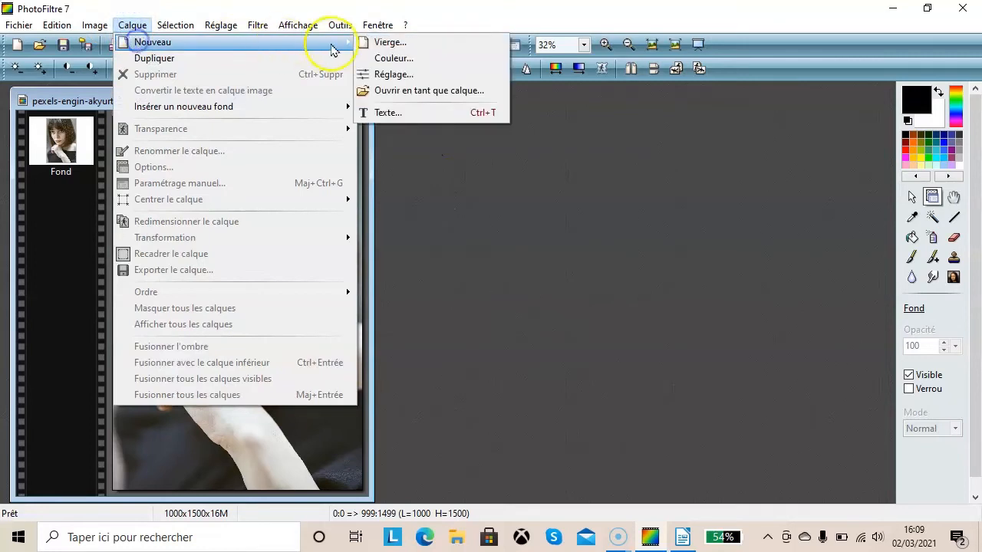
{"action": "left_click", "coordinate": [399, 59]}
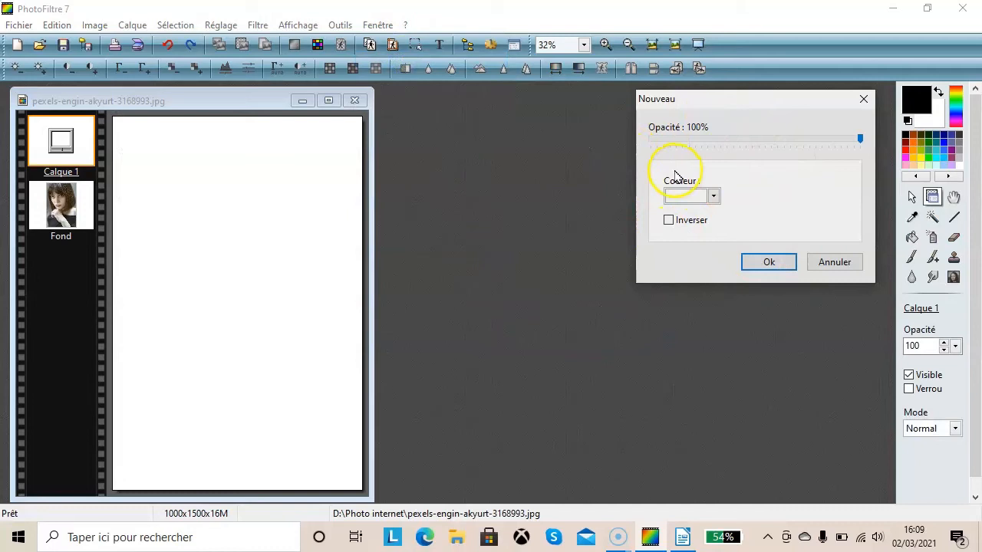
{"action": "left_click", "coordinate": [778, 262]}
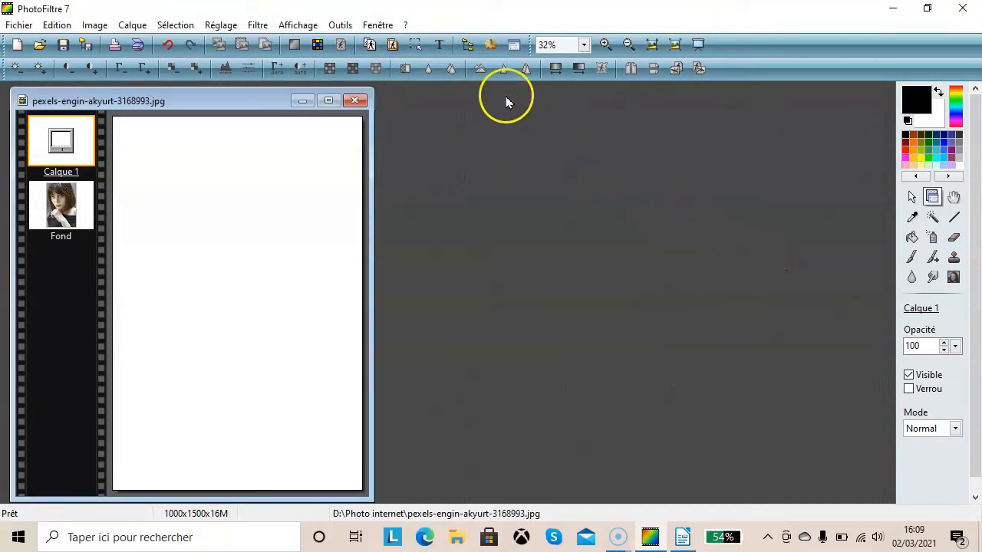
Step: Try to reach the Encadrement filters for the white colour layer, and undo the addition of that layer
{"action": "left_click", "coordinate": [256, 26]}
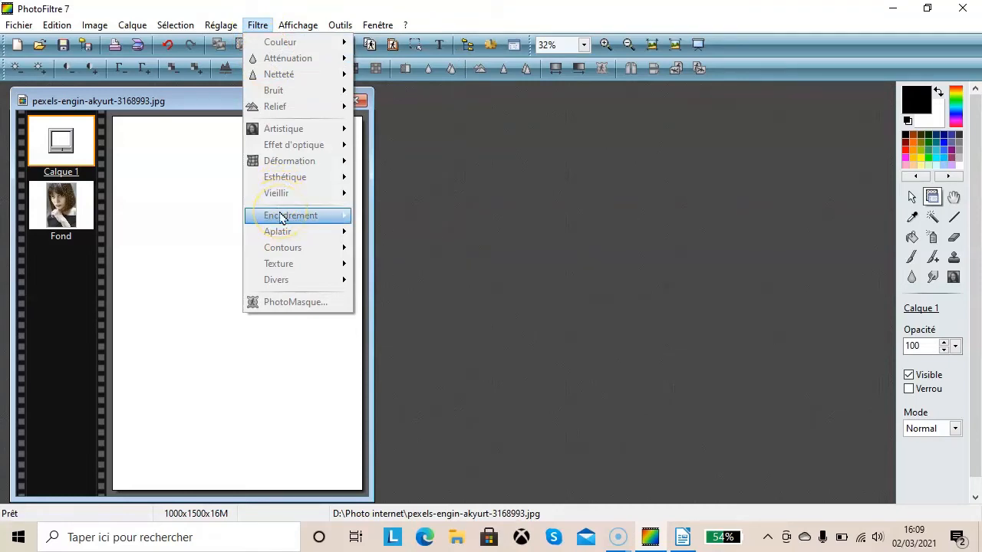
{"action": "left_click", "coordinate": [583, 237]}
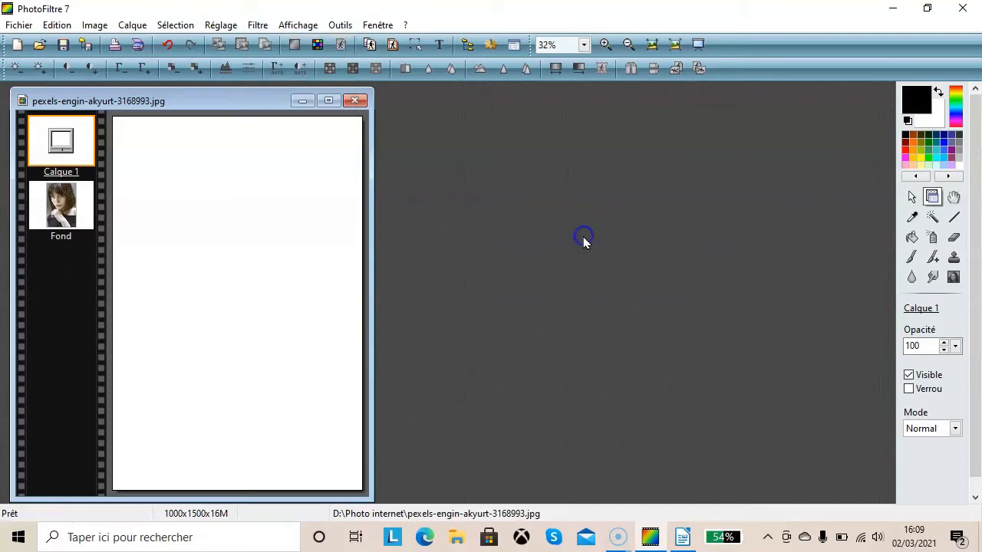
{"action": "key", "text": "ctrl+z"}
{"action": "left_click", "coordinate": [599, 224]}
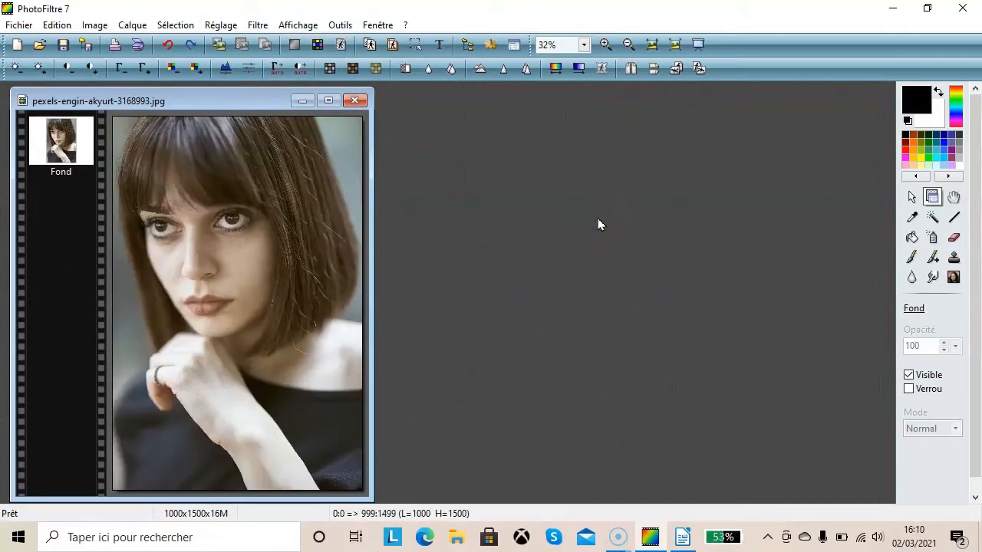
Step: Try the fill colour option for a new blank 1000 × 1500 pixel layer with automatic transparency off, and discard it
{"action": "left_click", "coordinate": [134, 25]}
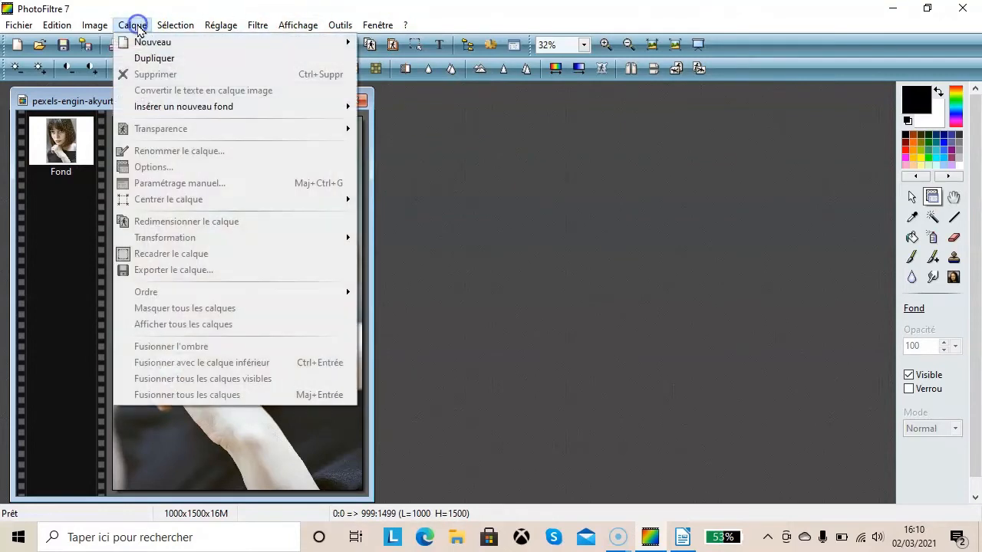
{"action": "mouse_move", "coordinate": [136, 42]}
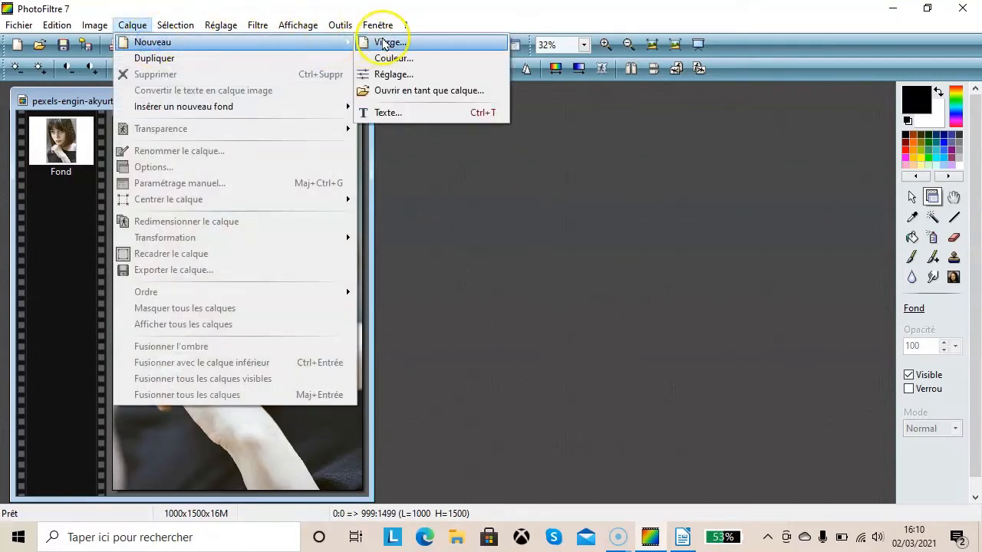
{"action": "left_click", "coordinate": [385, 44]}
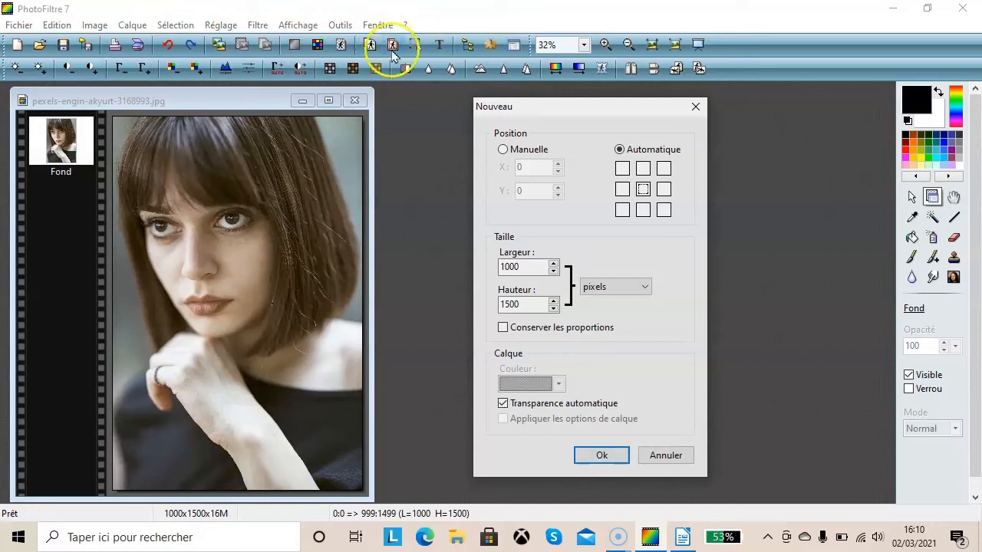
{"action": "left_click", "coordinate": [505, 404]}
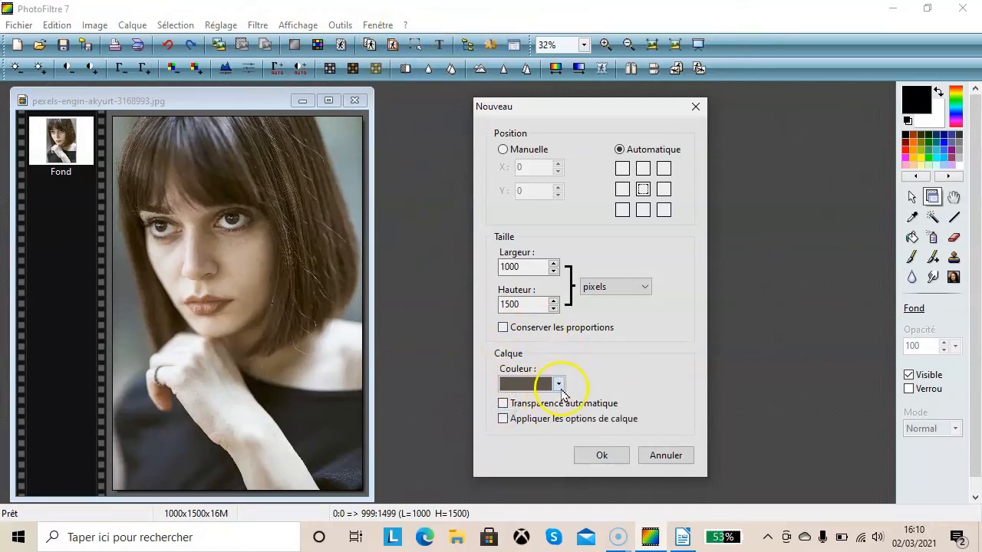
{"action": "left_click", "coordinate": [559, 385]}
{"action": "left_click", "coordinate": [560, 385]}
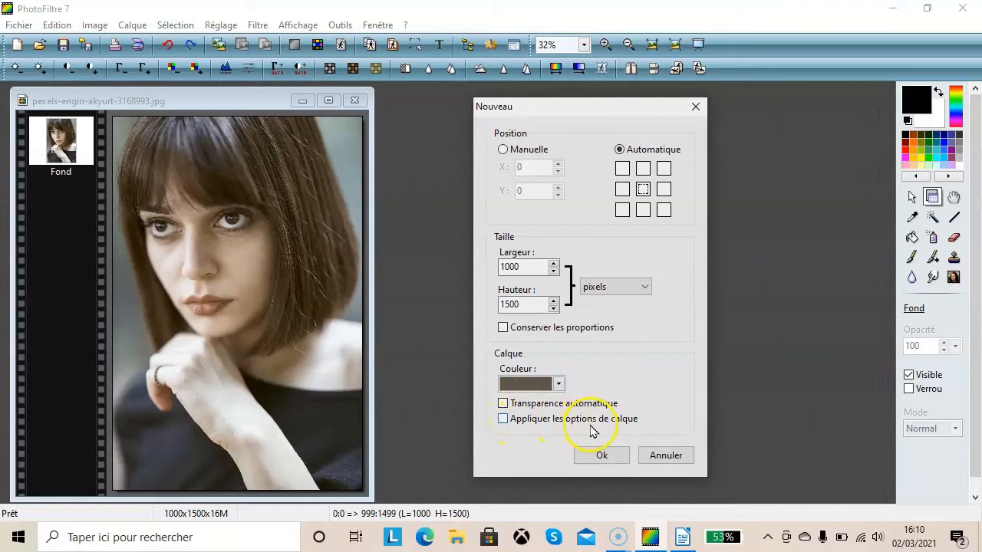
{"action": "left_click", "coordinate": [644, 419]}
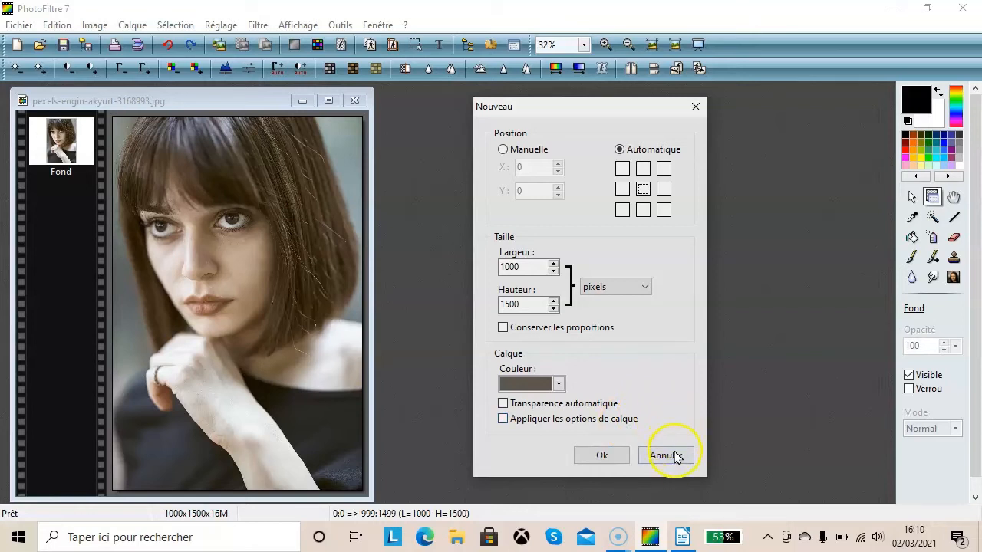
{"action": "left_click", "coordinate": [616, 458]}
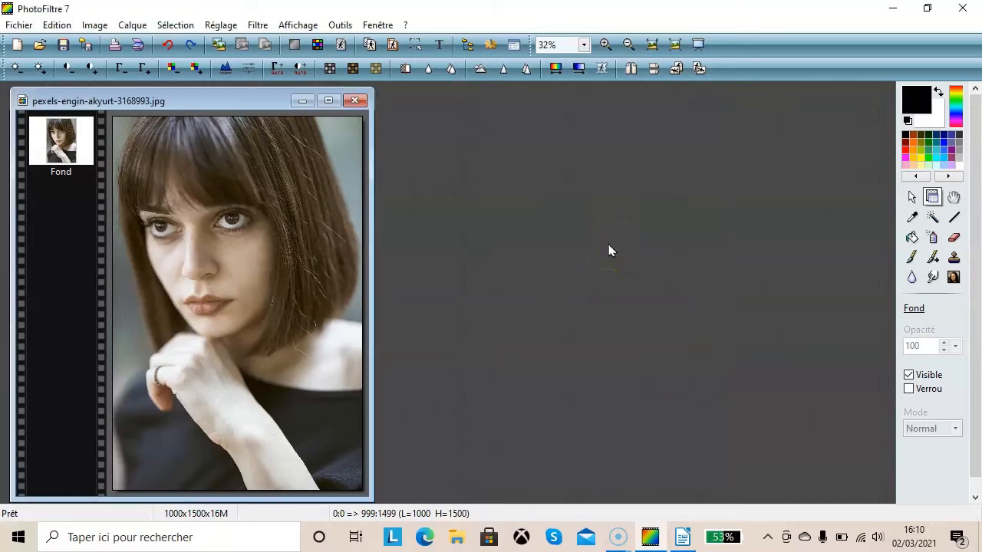
{"action": "left_click", "coordinate": [603, 213]}
Step: Insert a new background with automatic transparency beneath the portrait
{"action": "left_click", "coordinate": [132, 26]}
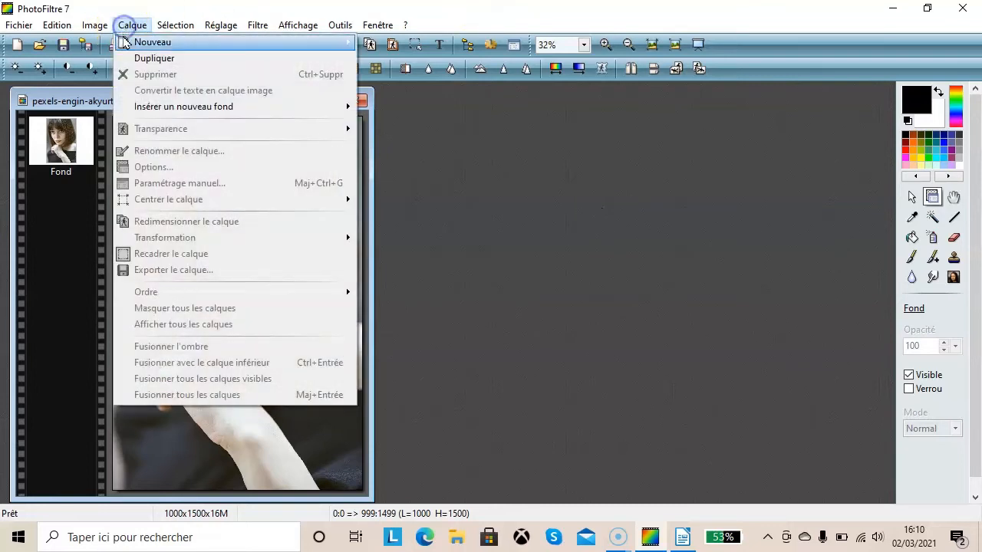
{"action": "mouse_move", "coordinate": [178, 111]}
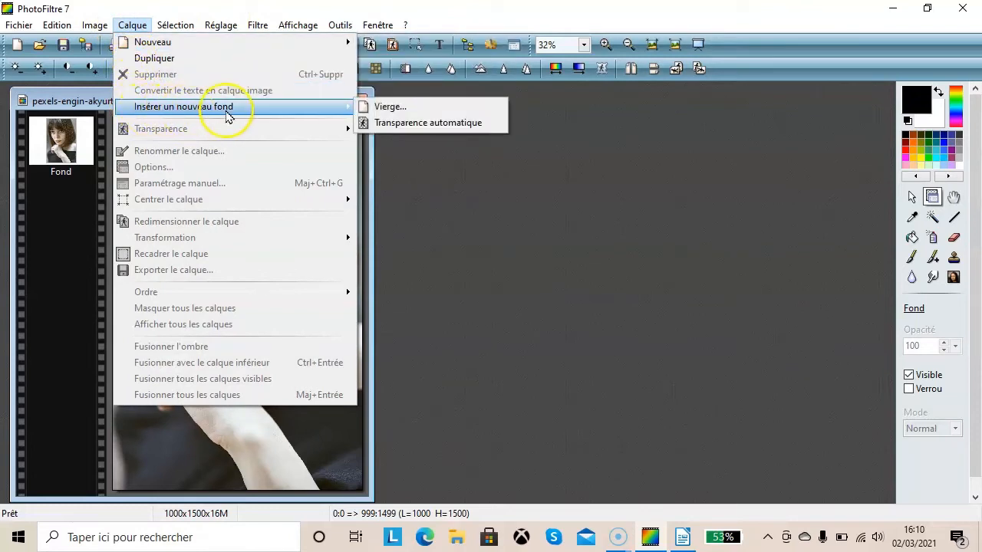
{"action": "left_click", "coordinate": [411, 124]}
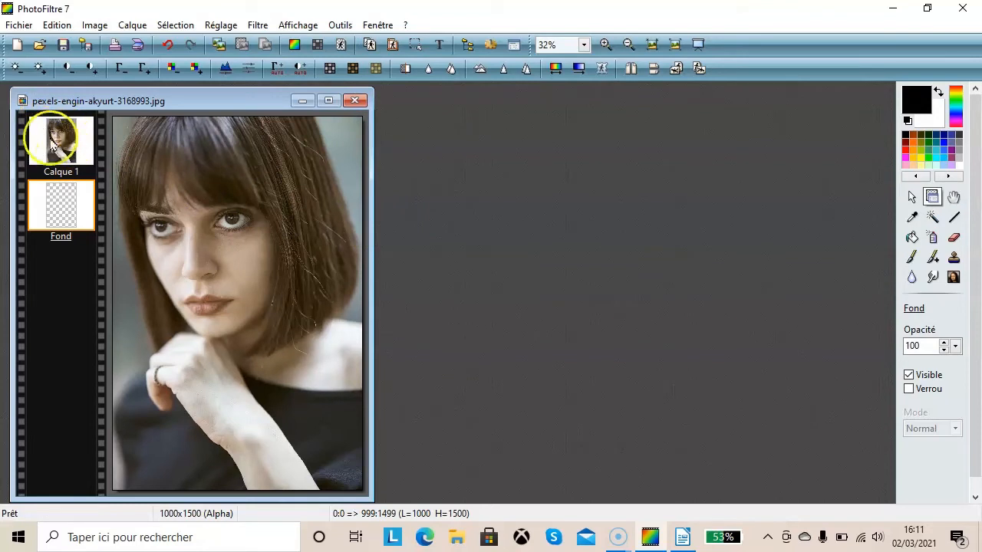
Step: Rename the portrait's layer as Image
{"action": "left_click", "coordinate": [66, 145]}
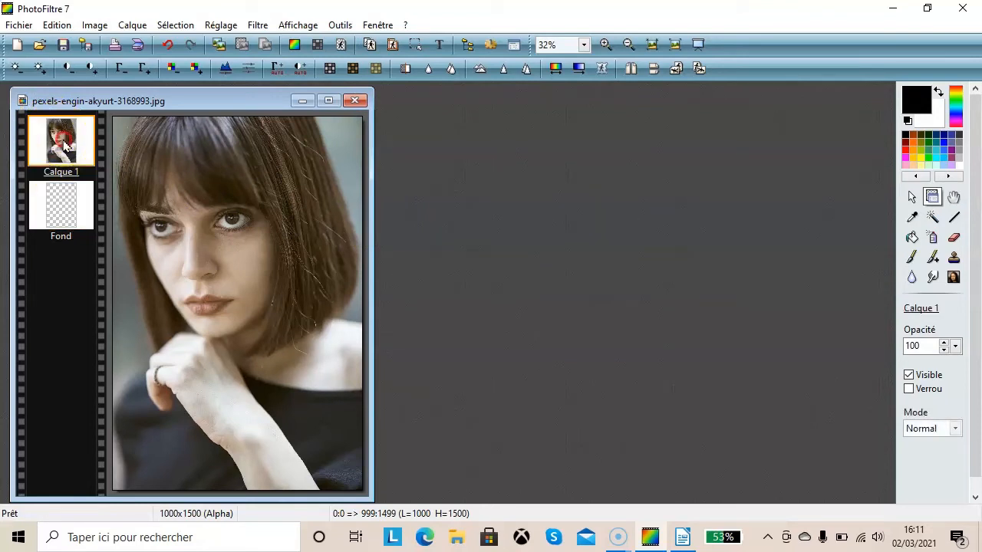
{"action": "right_click", "coordinate": [66, 145]}
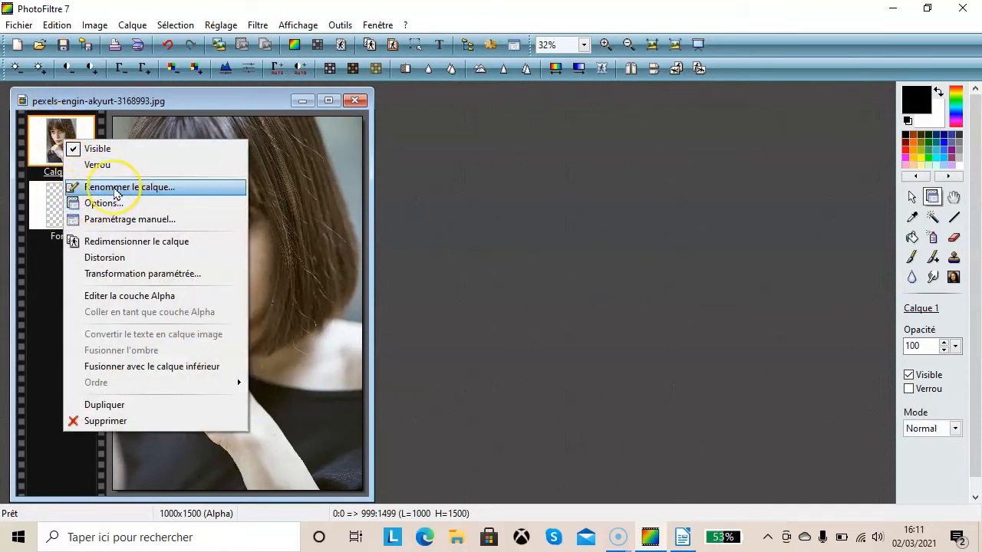
{"action": "left_click", "coordinate": [116, 187]}
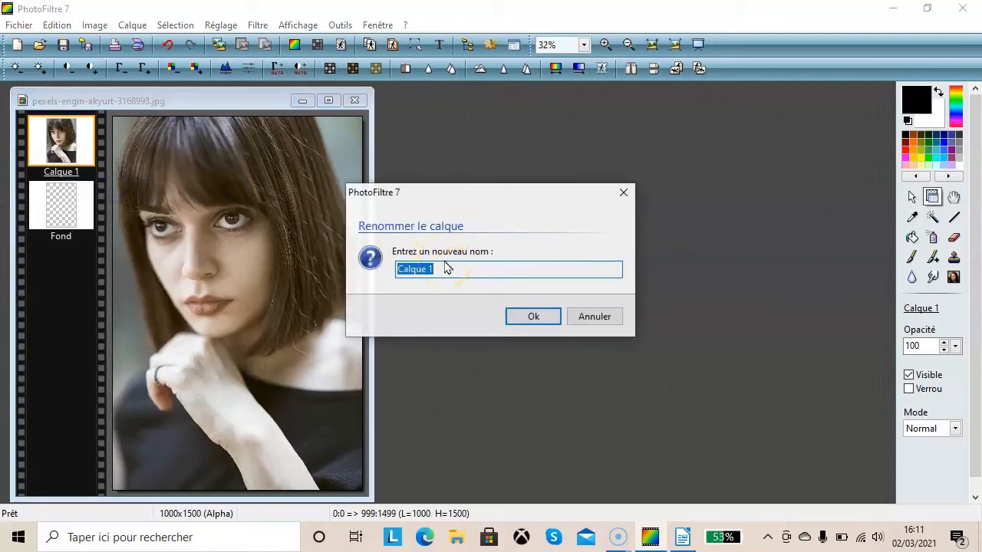
{"action": "key", "text": "BackSpace"}
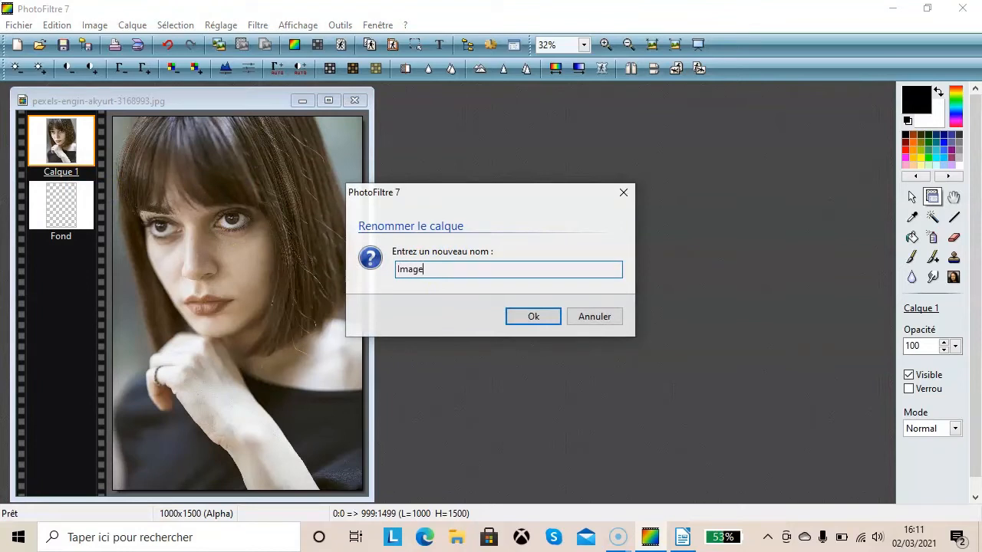
{"action": "left_click", "coordinate": [542, 319]}
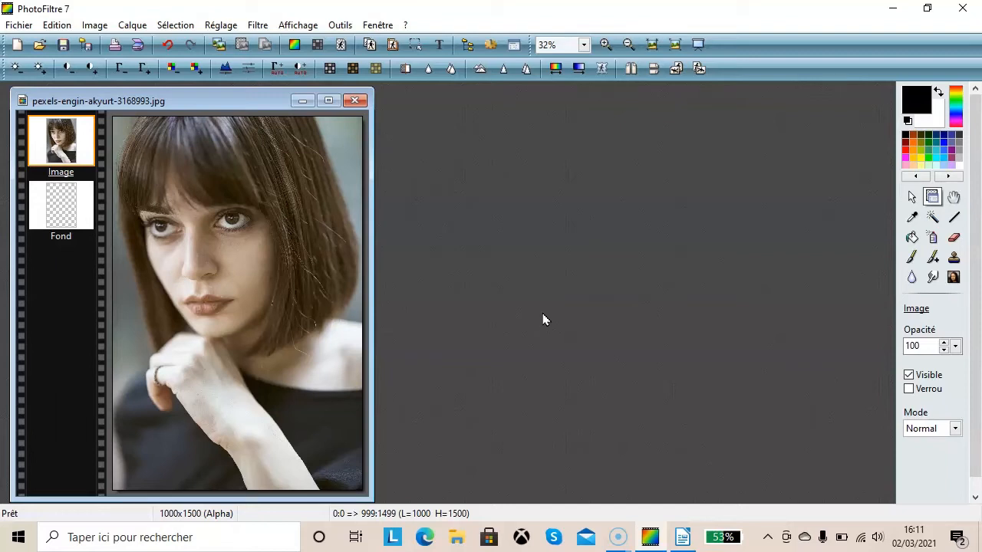
Step: Sample colours from the portrait's hair and hand with the Pipette tool, ending on the dark brown hair colour #4B3A2A
{"action": "left_click", "coordinate": [912, 218]}
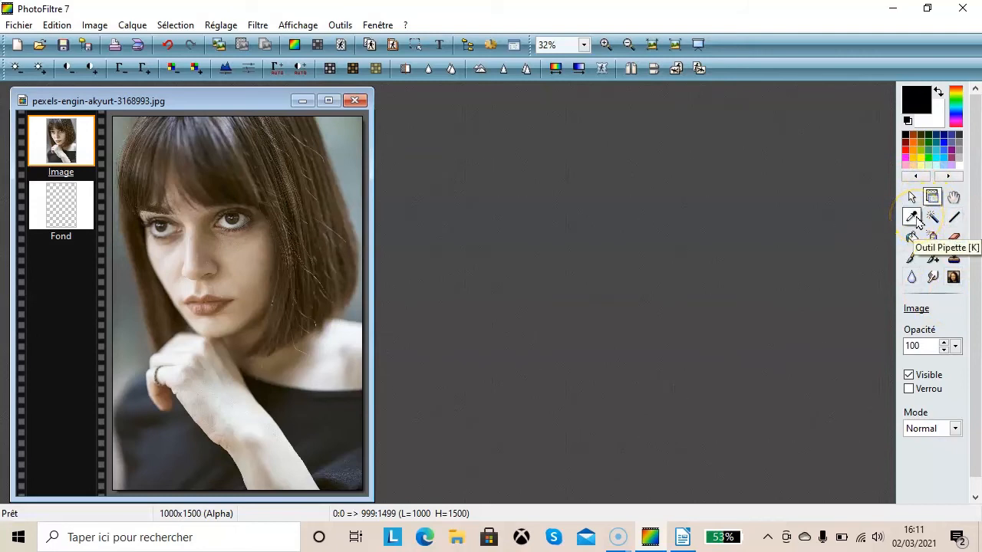
{"action": "left_click", "coordinate": [916, 218]}
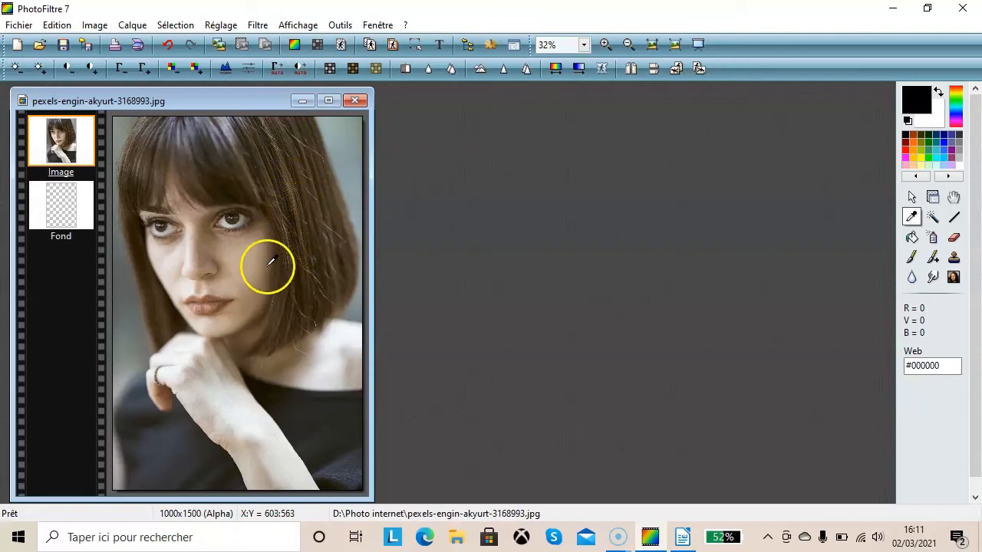
{"action": "left_click", "coordinate": [248, 160]}
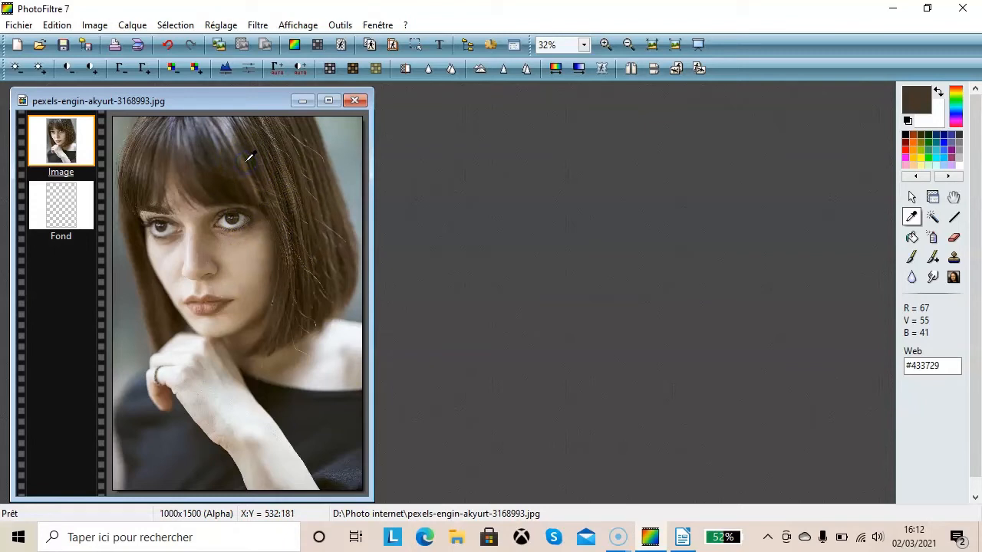
{"action": "left_click", "coordinate": [232, 406]}
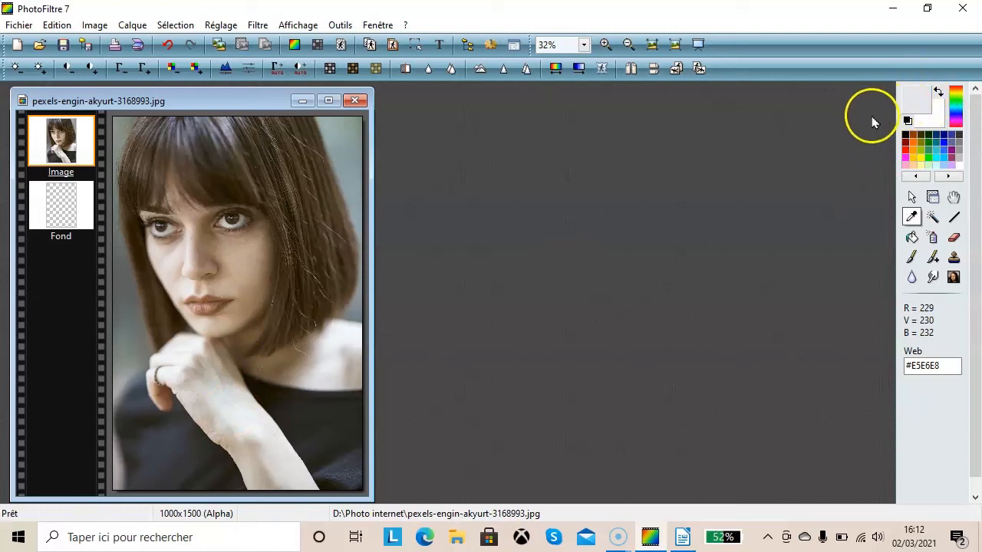
{"action": "left_click", "coordinate": [197, 184]}
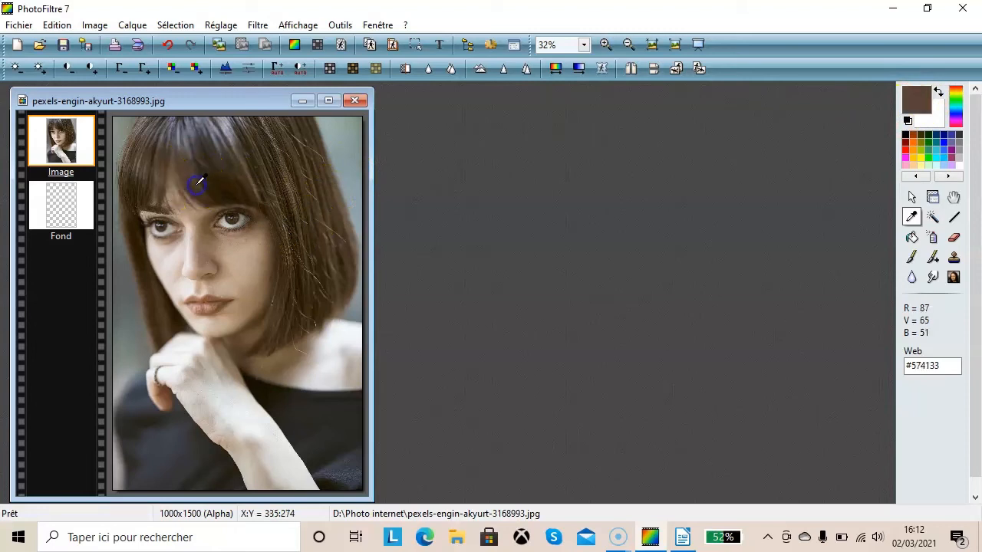
{"action": "left_click", "coordinate": [253, 168]}
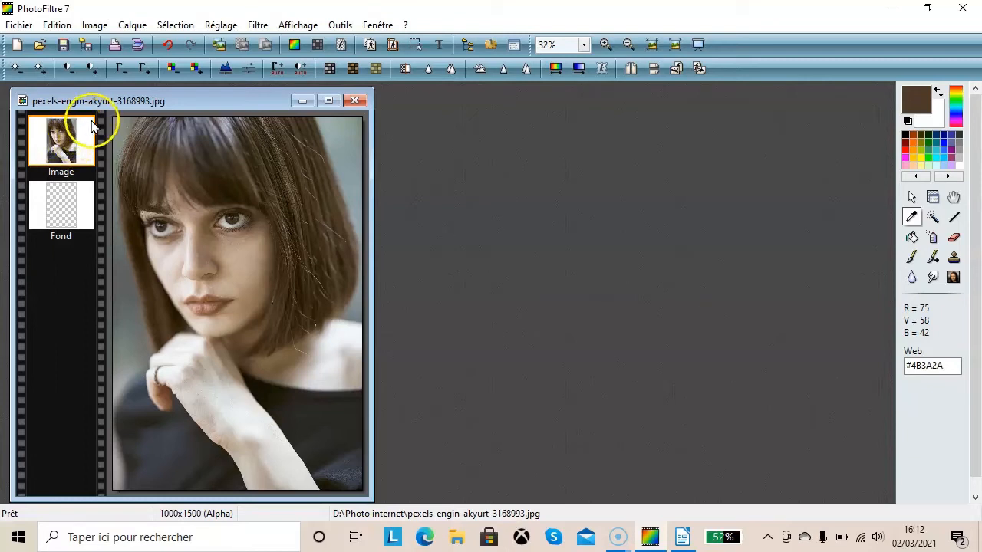
Step: Add a new blank 1000 × 1500 pixel layer with automatic transparency off, filled with the sampled dark brown #4B3A2A
{"action": "left_click", "coordinate": [132, 25]}
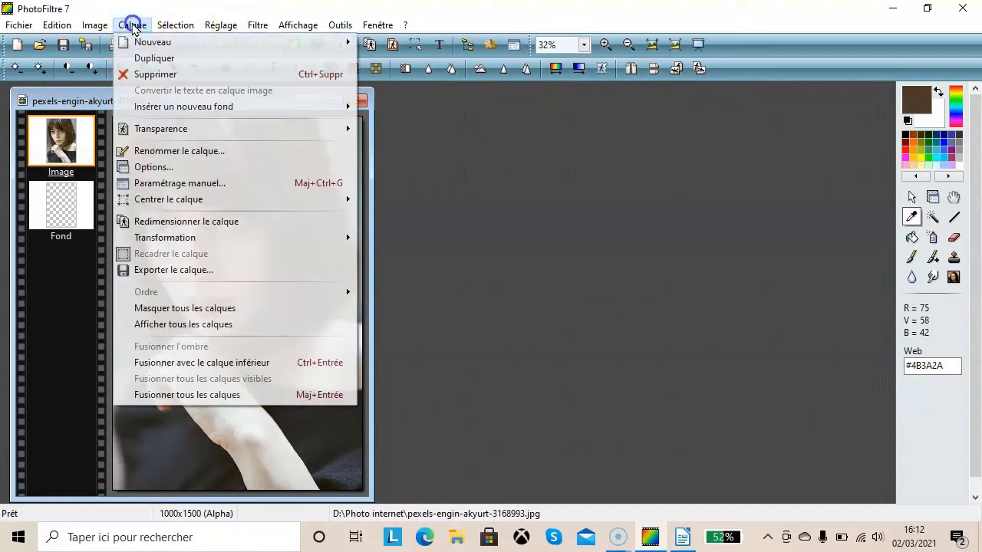
{"action": "mouse_move", "coordinate": [149, 42]}
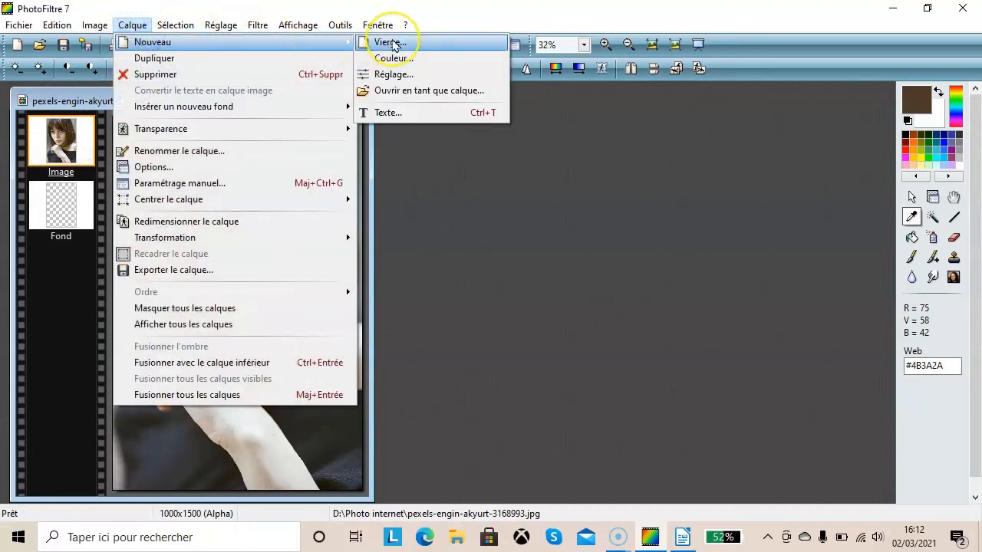
{"action": "left_click", "coordinate": [391, 43]}
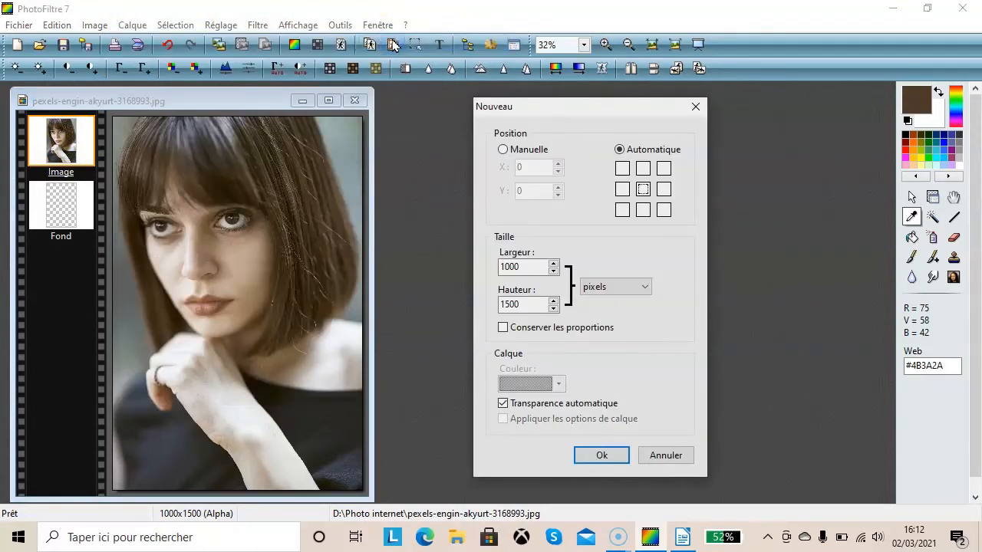
{"action": "left_click", "coordinate": [504, 403]}
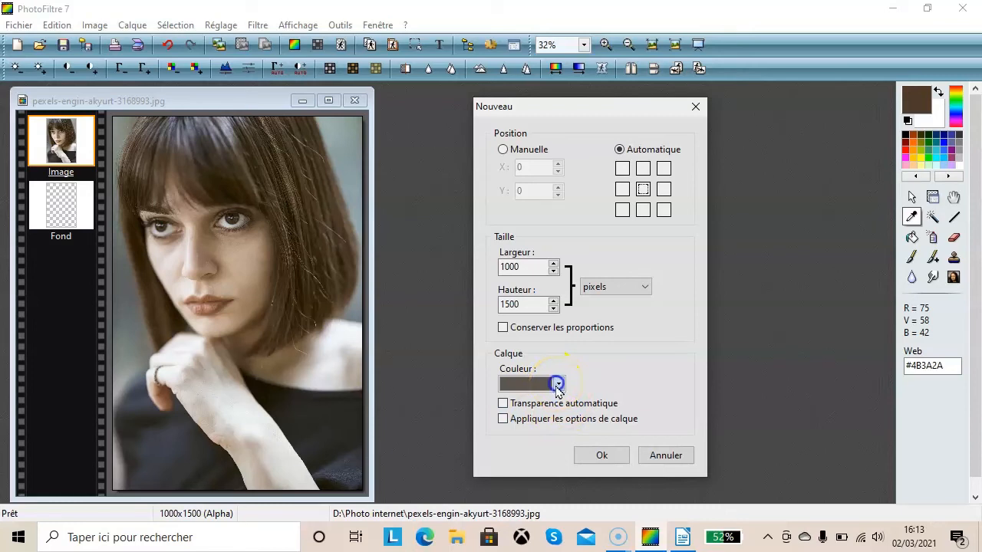
{"action": "left_click", "coordinate": [557, 384]}
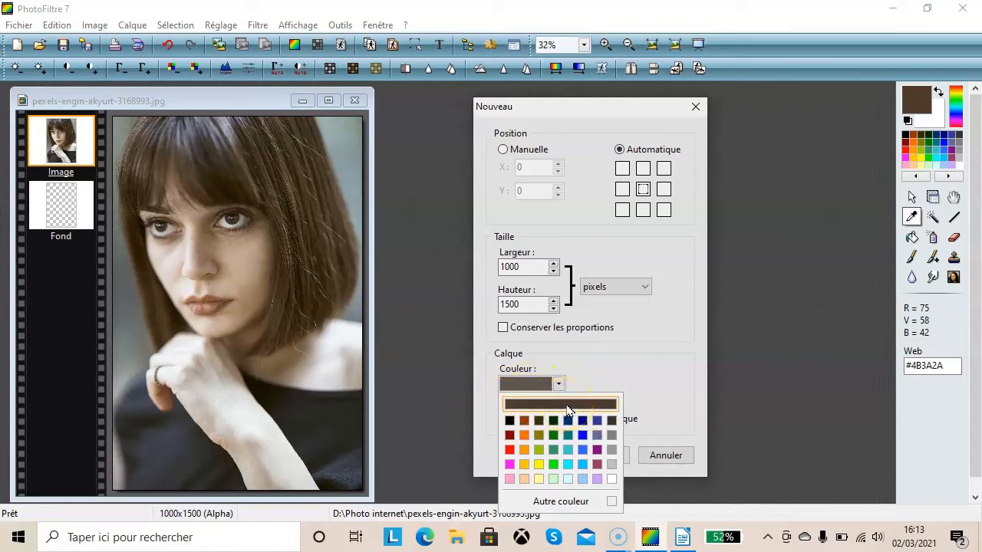
{"action": "left_click", "coordinate": [568, 405]}
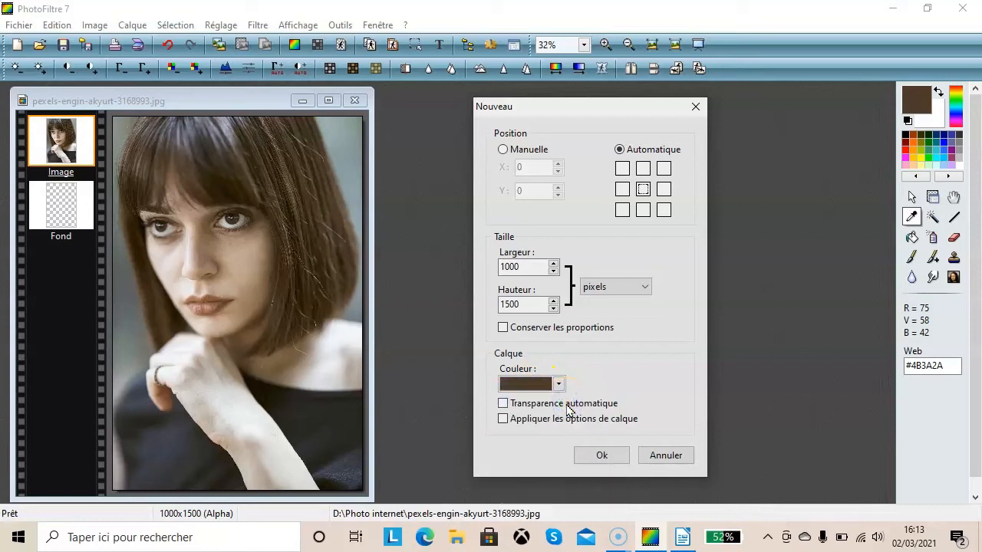
{"action": "left_click", "coordinate": [602, 457]}
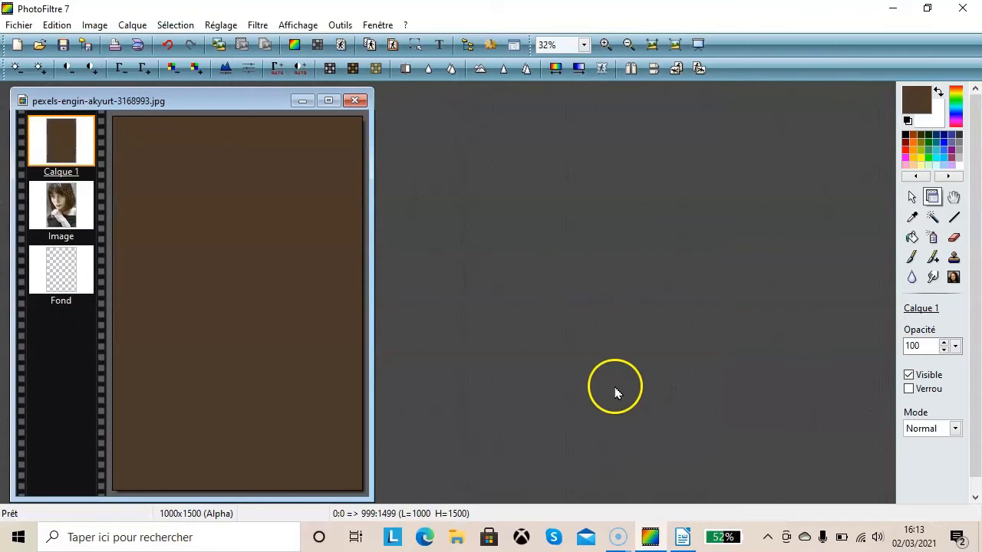
{"action": "left_click", "coordinate": [457, 488]}
Step: Apply the Bouton 3D framing filter to the brown layer with 50% opacity, thickness 50 and Relief double
{"action": "left_click", "coordinate": [249, 25]}
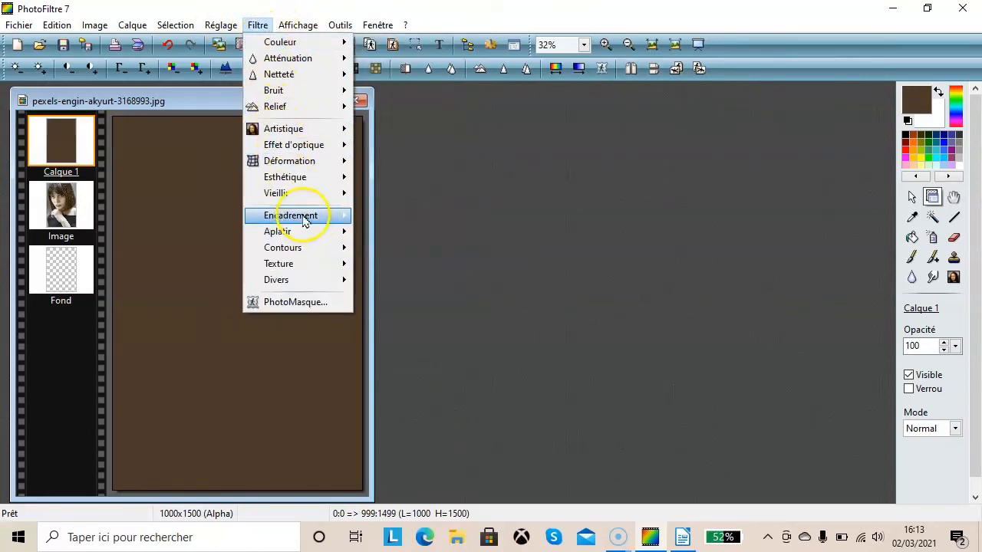
{"action": "left_click", "coordinate": [299, 217]}
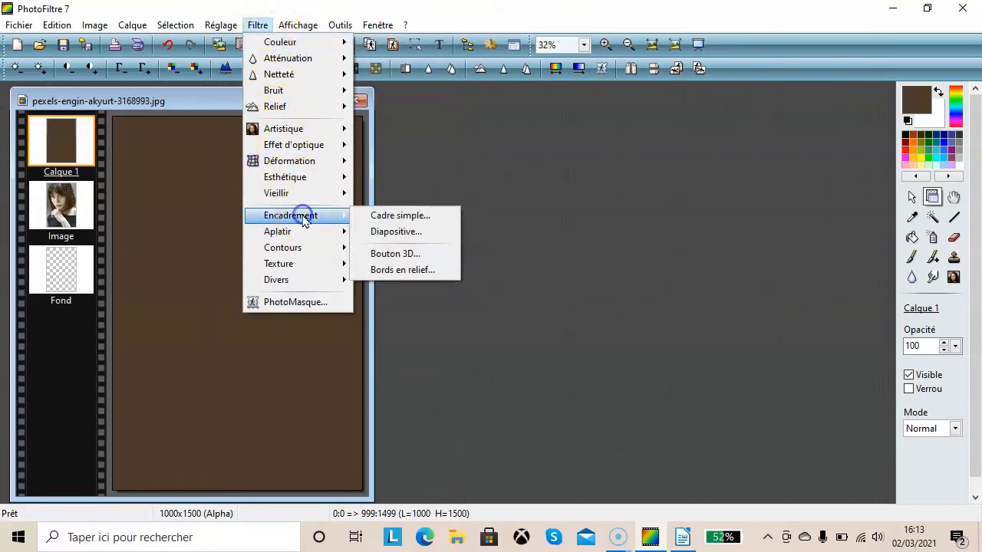
{"action": "left_click", "coordinate": [395, 253]}
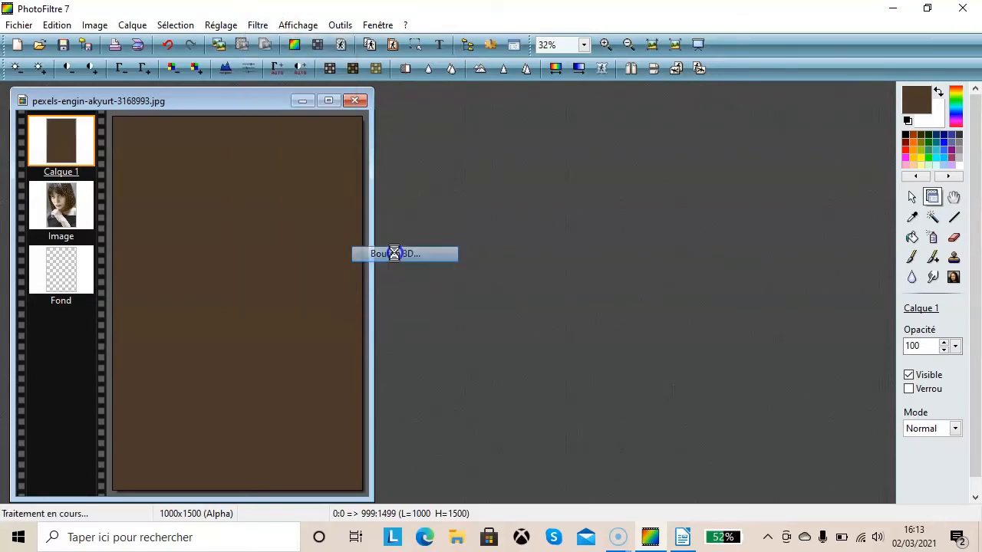
{"action": "left_click_drag", "start_coordinate": [478, 228], "coordinate": [532, 128]}
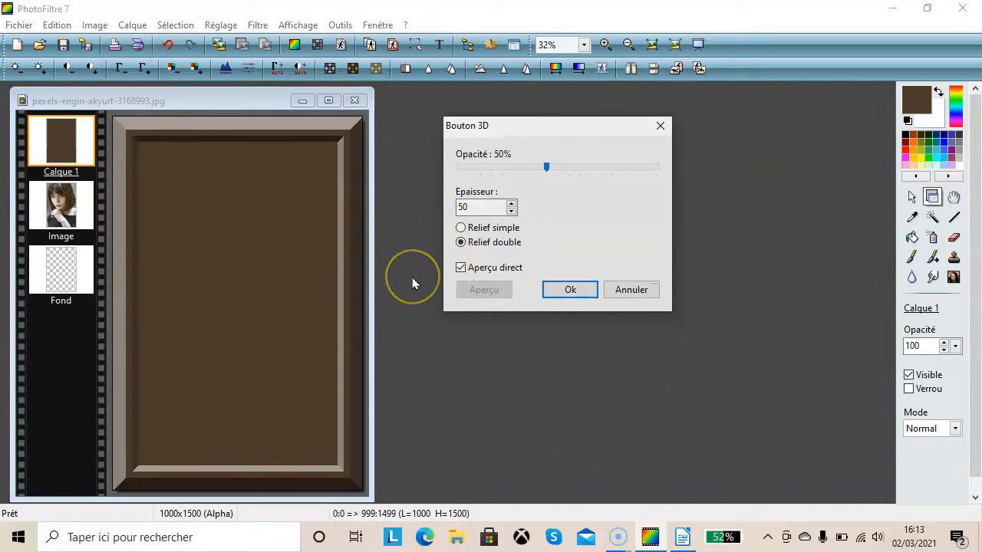
{"action": "left_click", "coordinate": [554, 169]}
{"action": "mouse_move", "coordinate": [546, 171]}
{"action": "left_mouse_down"}
{"action": "mouse_move", "coordinate": [660, 167]}
{"action": "mouse_move", "coordinate": [548, 158]}
{"action": "left_mouse_up"}
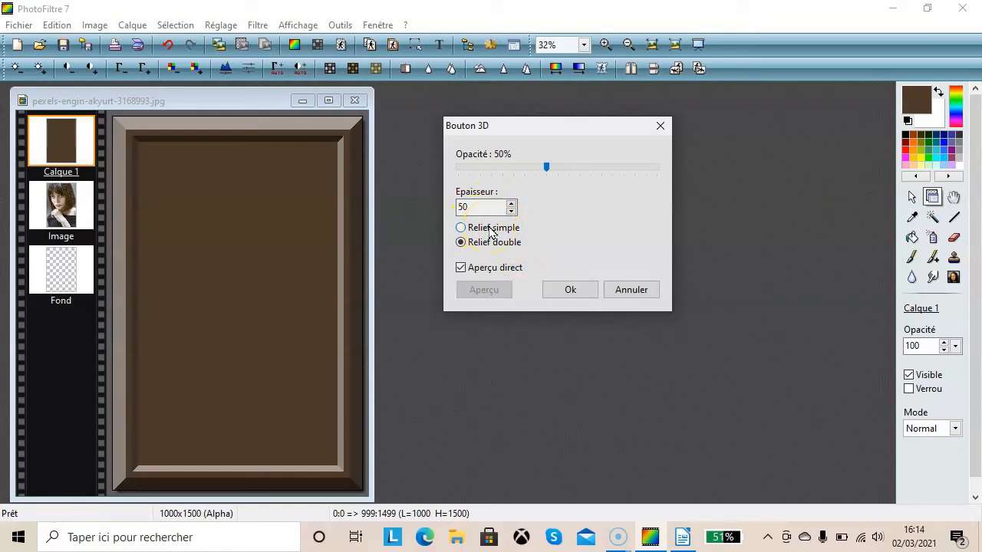
{"action": "left_click", "coordinate": [569, 291]}
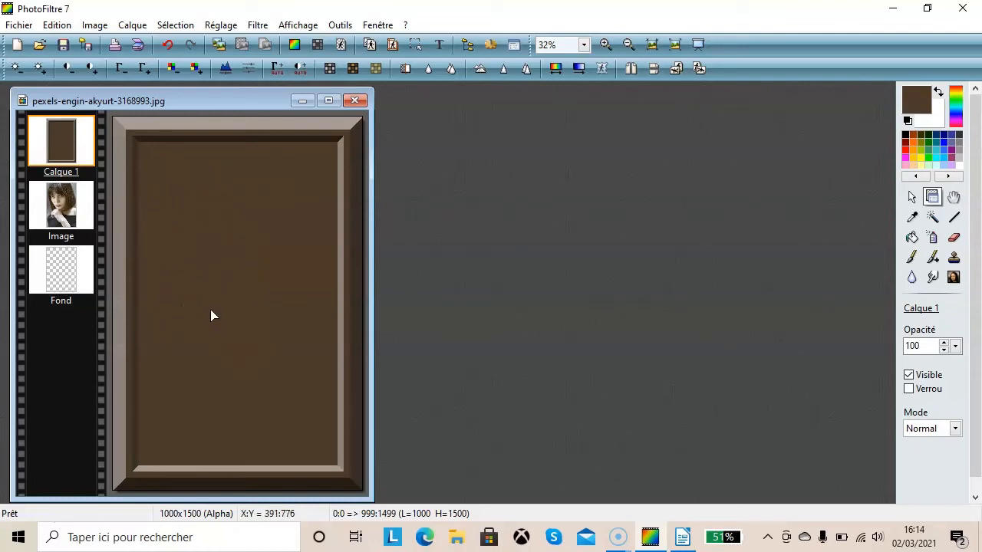
Step: Cut out the brown layer's centre with a rectangular selection of about 810 × 1306 pixels inside the relief edge, and deselect
{"action": "left_click", "coordinate": [911, 197]}
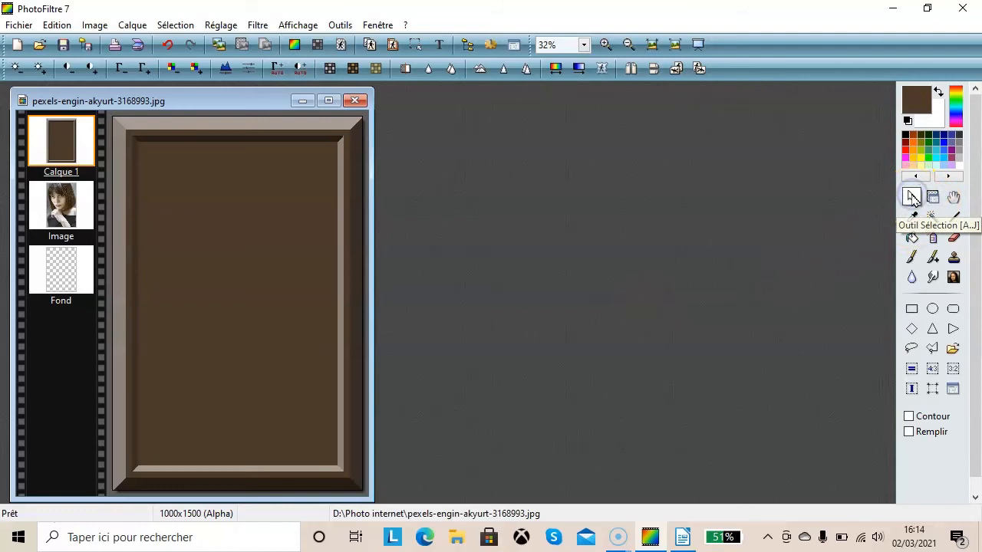
{"action": "left_click", "coordinate": [912, 310]}
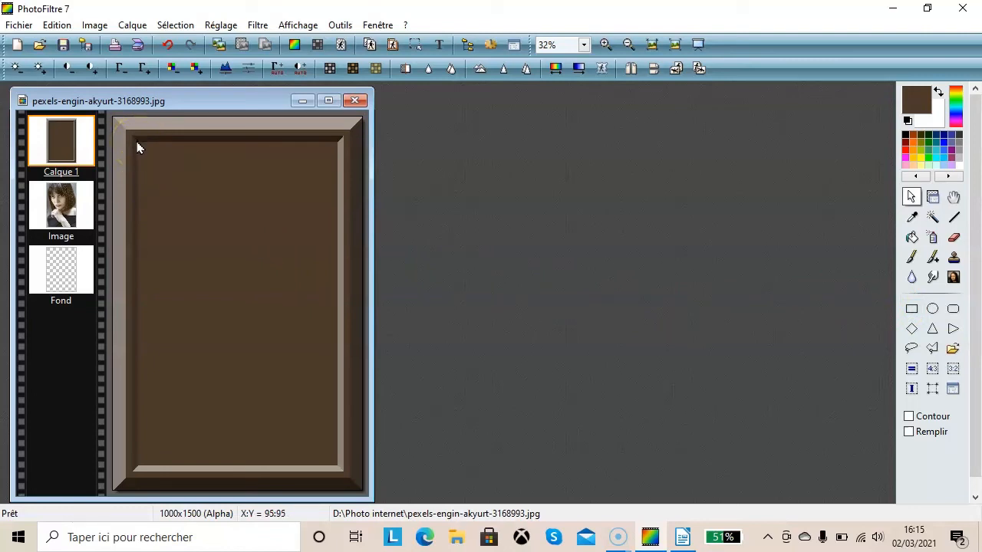
{"action": "left_click_drag", "start_coordinate": [136, 145], "coordinate": [341, 472]}
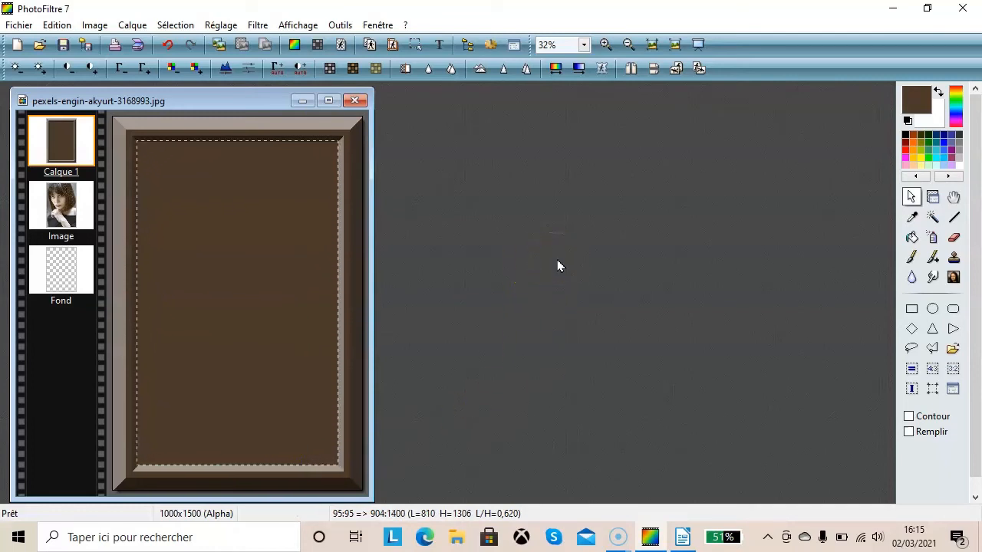
{"action": "left_click", "coordinate": [533, 218]}
{"action": "key", "text": "Delete"}
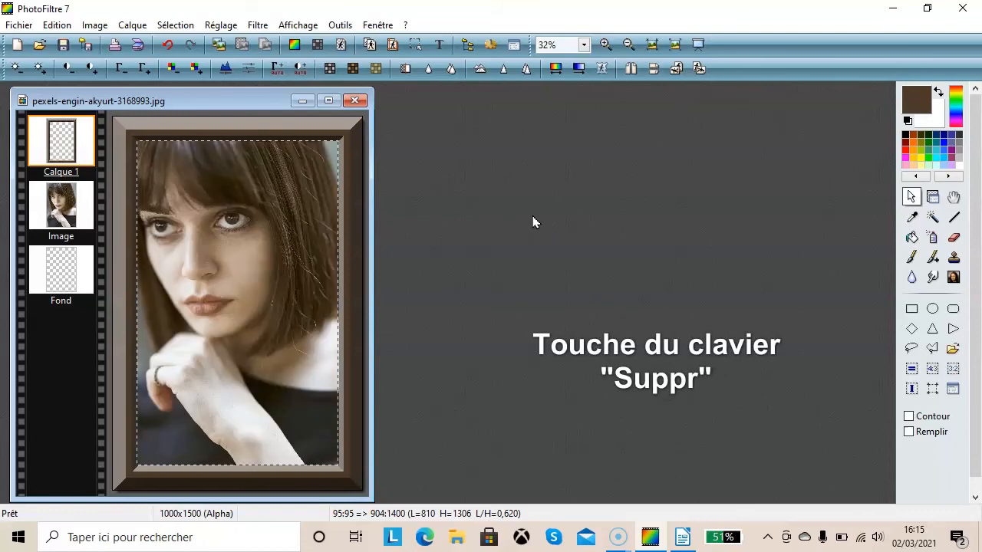
{"action": "key", "text": "ctrl+d"}
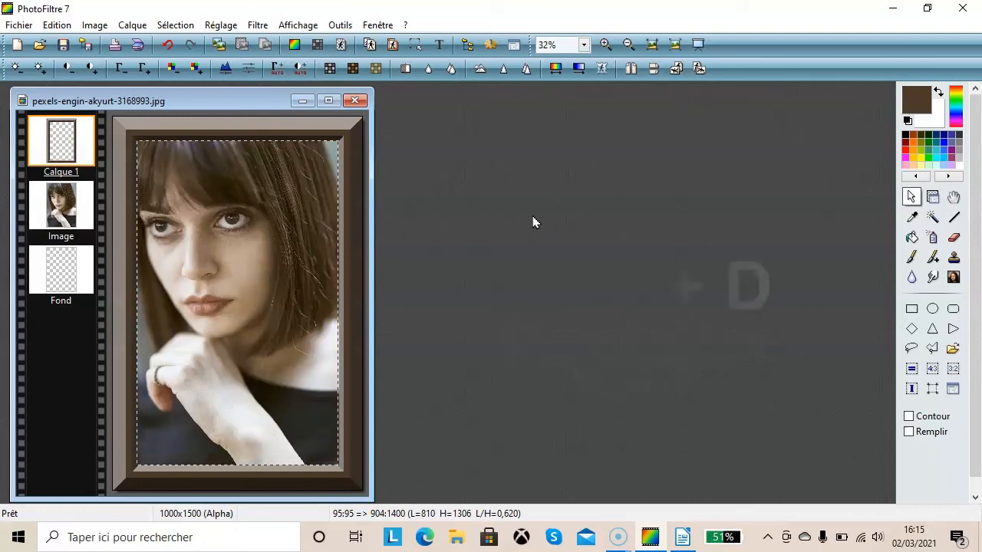
{"action": "key", "text": "ctrl+d"}
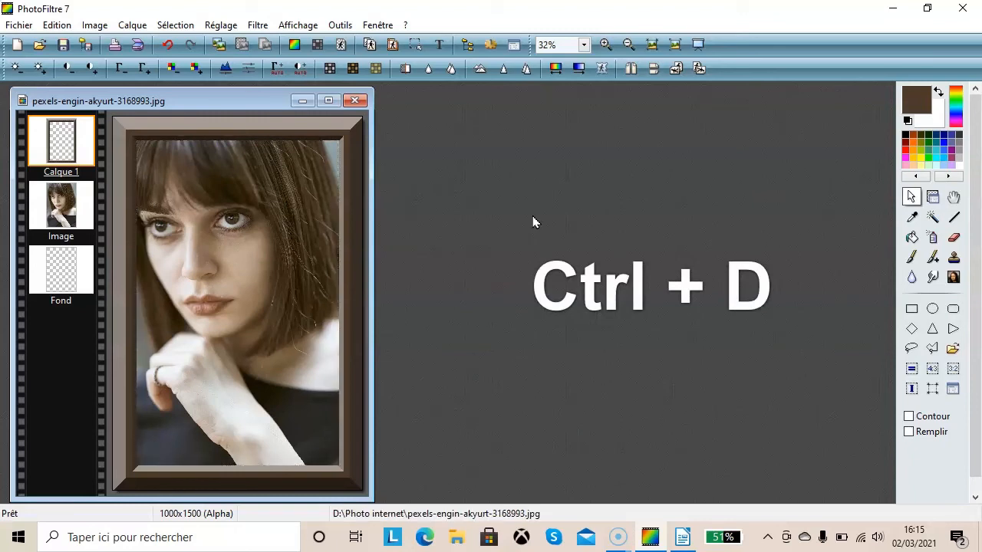
{"action": "left_click", "coordinate": [535, 222]}
Step: Move the Image layer about 71 pixels right and 81 pixels down within the frame using the layer manager tool
{"action": "left_click", "coordinate": [934, 197]}
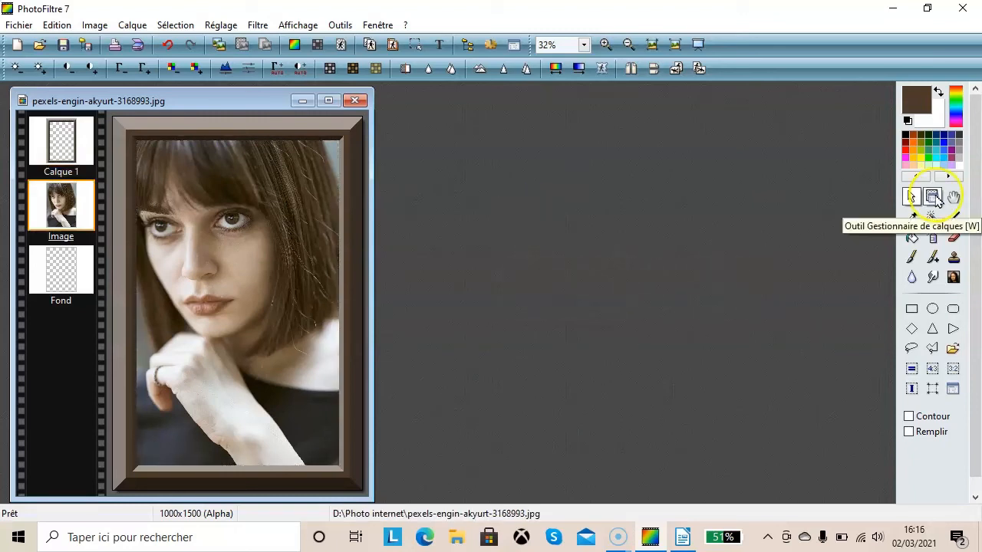
{"action": "left_click", "coordinate": [58, 207]}
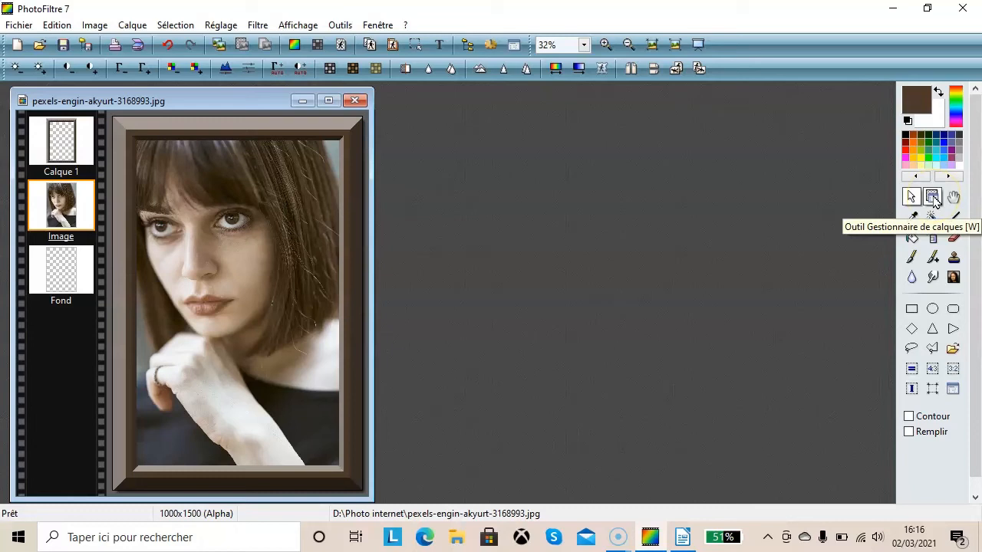
{"action": "left_click", "coordinate": [934, 197]}
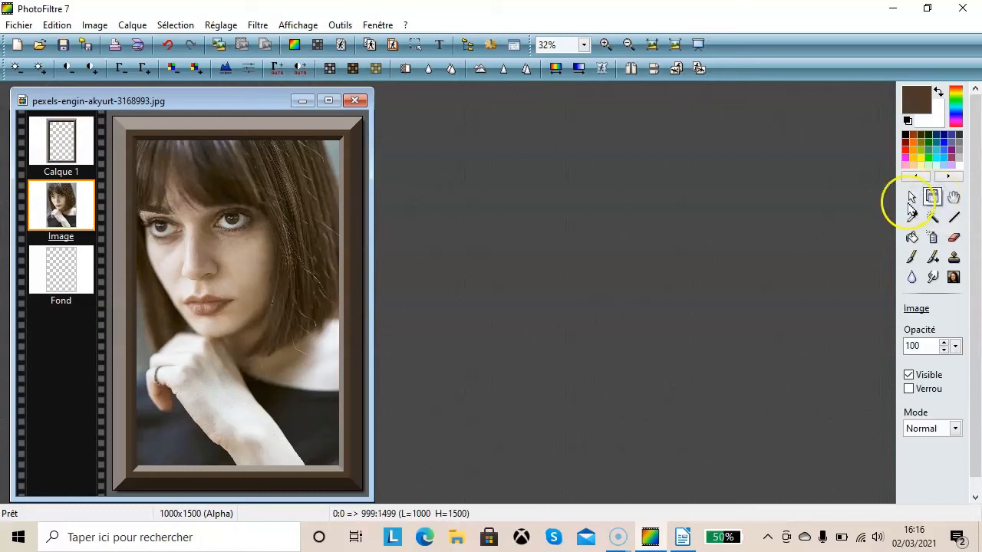
{"action": "left_click_drag", "start_coordinate": [179, 196], "coordinate": [197, 212]}
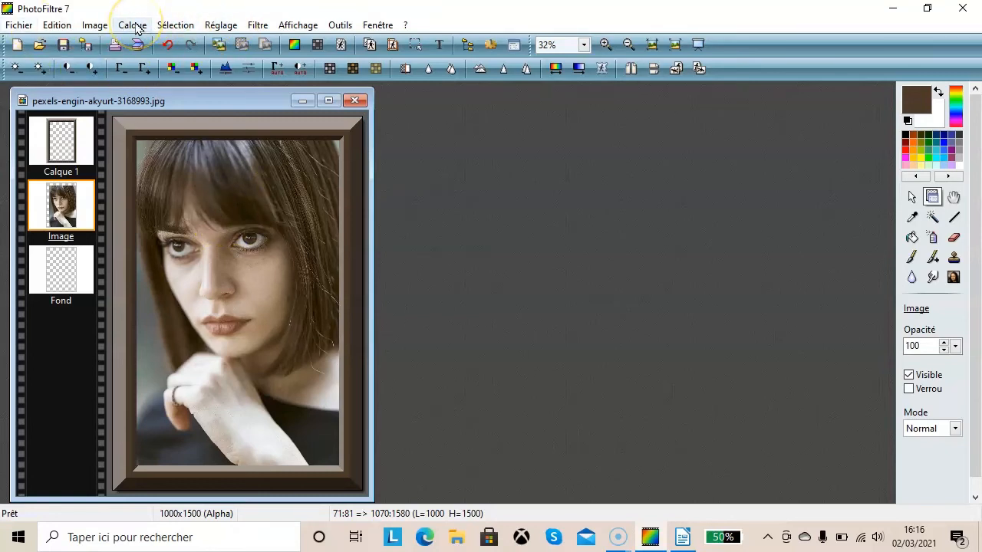
Step: Add a new white 1000 × 1500 pixel layer above the brown frame layer, without automatic transparency
{"action": "left_click", "coordinate": [65, 150]}
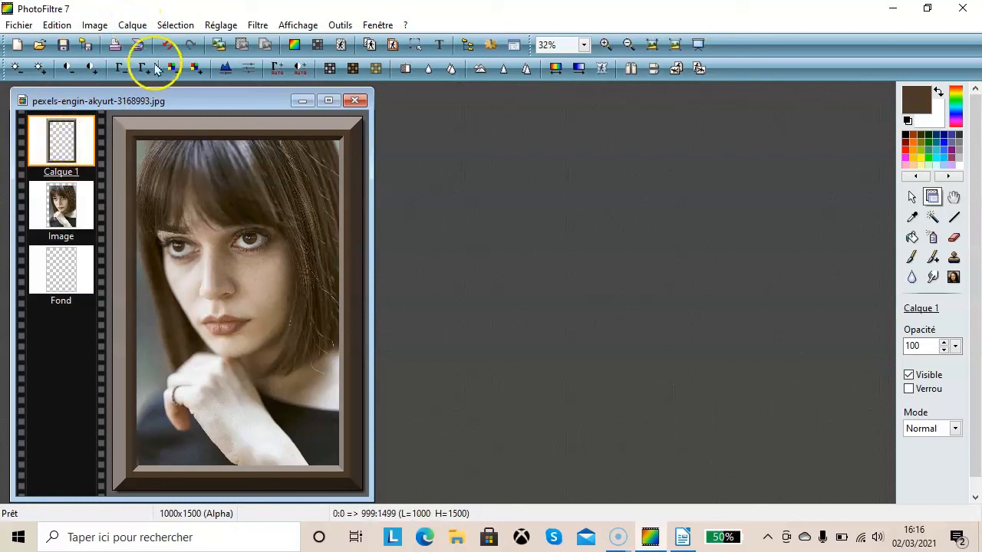
{"action": "left_click", "coordinate": [137, 27]}
{"action": "mouse_move", "coordinate": [158, 42]}
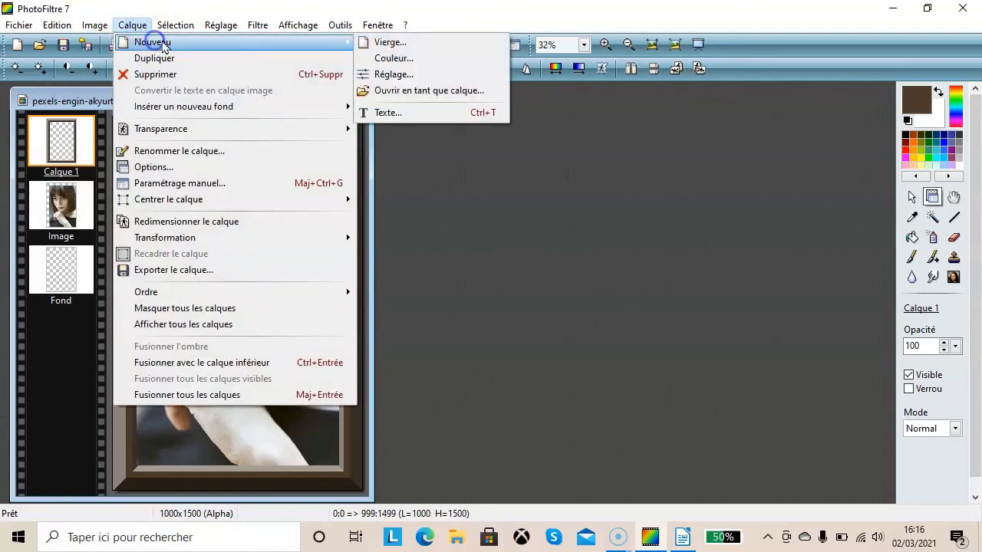
{"action": "left_click", "coordinate": [407, 44]}
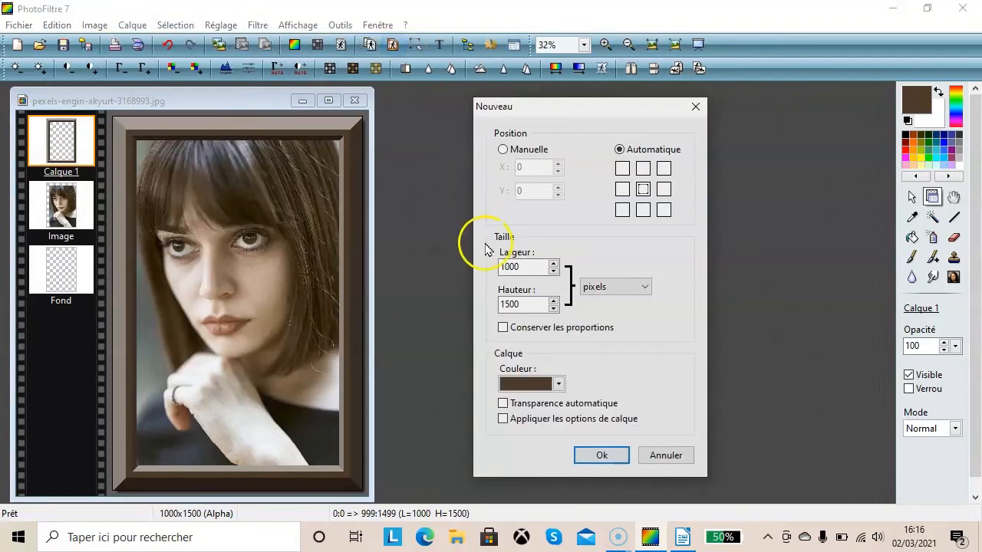
{"action": "left_click", "coordinate": [558, 384]}
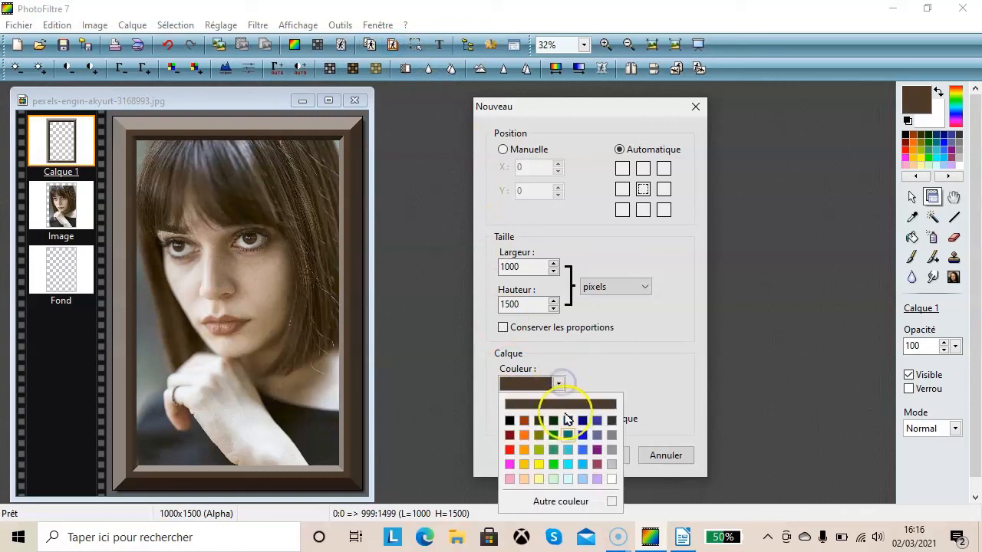
{"action": "left_click", "coordinate": [612, 481]}
{"action": "left_click", "coordinate": [605, 462]}
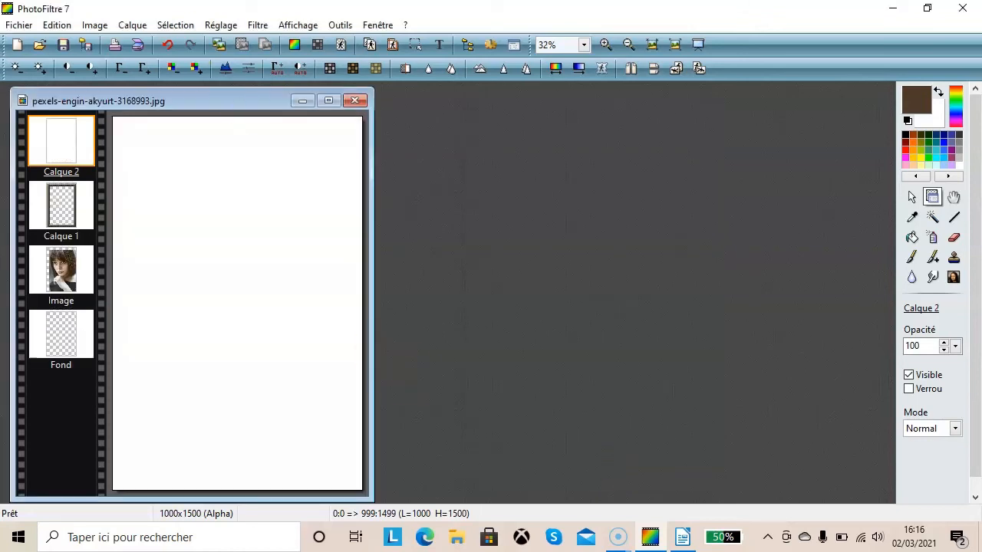
Step: Apply the Bouton 3D framing filter to the white layer with 78% opacity, thickness 50 and Relief simple
{"action": "left_click", "coordinate": [64, 138]}
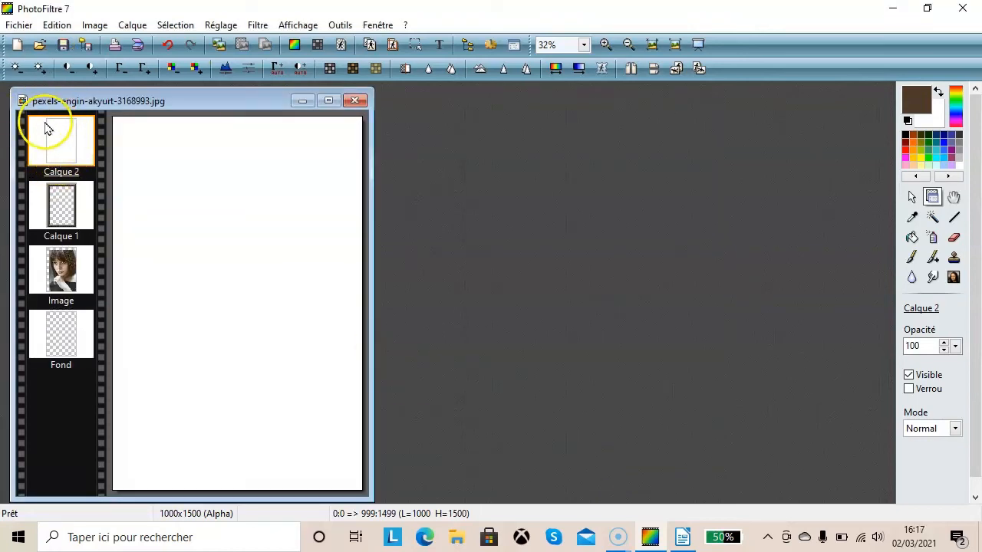
{"action": "left_click", "coordinate": [34, 132]}
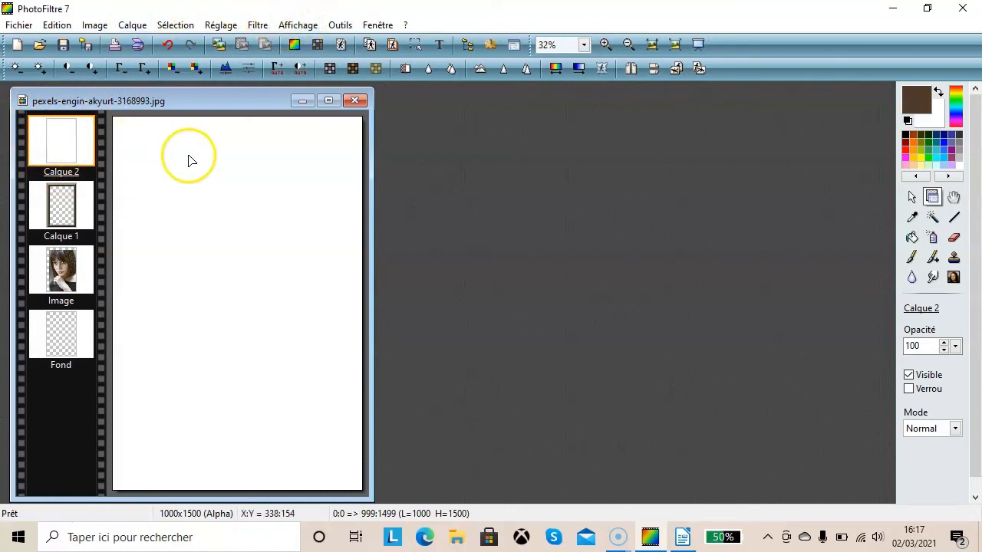
{"action": "left_click", "coordinate": [256, 25]}
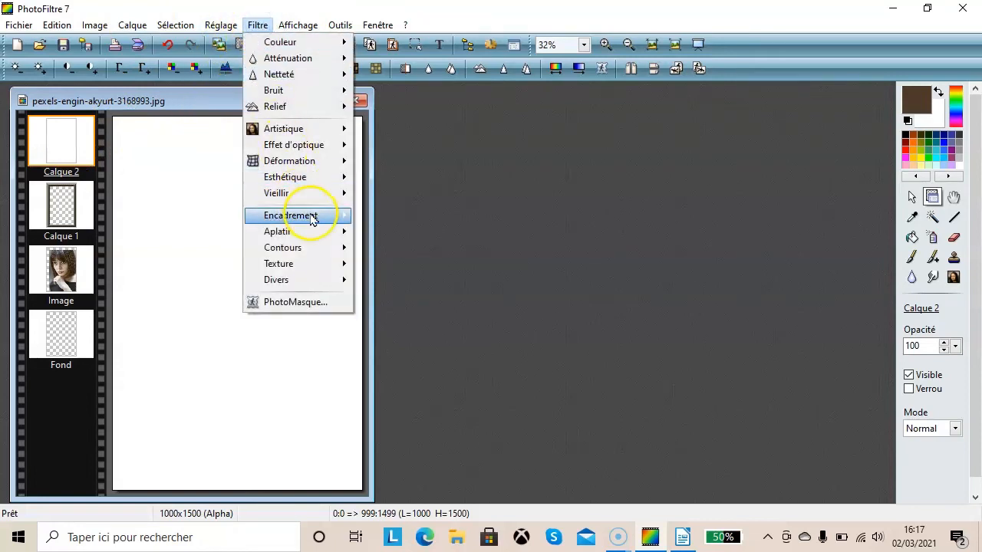
{"action": "mouse_move", "coordinate": [310, 216]}
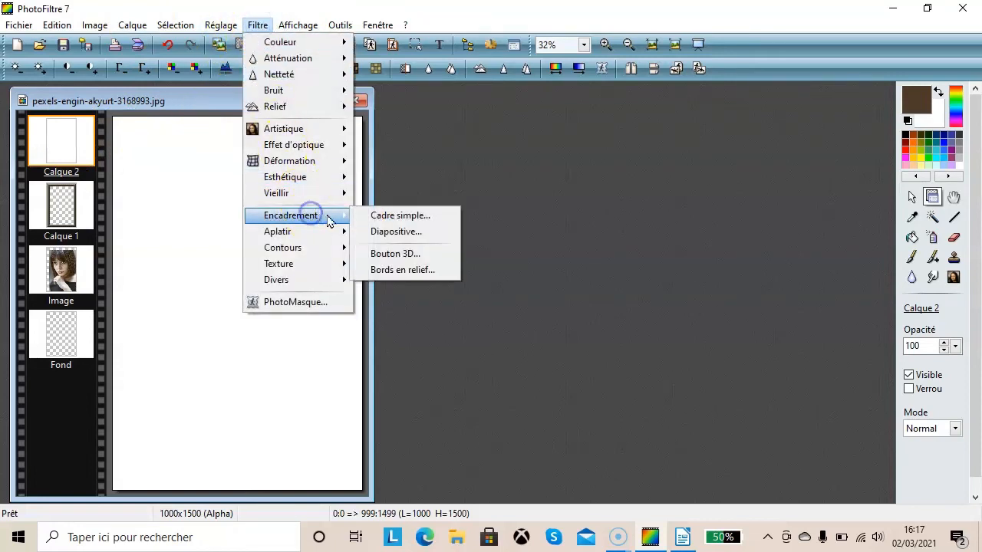
{"action": "left_click", "coordinate": [406, 255]}
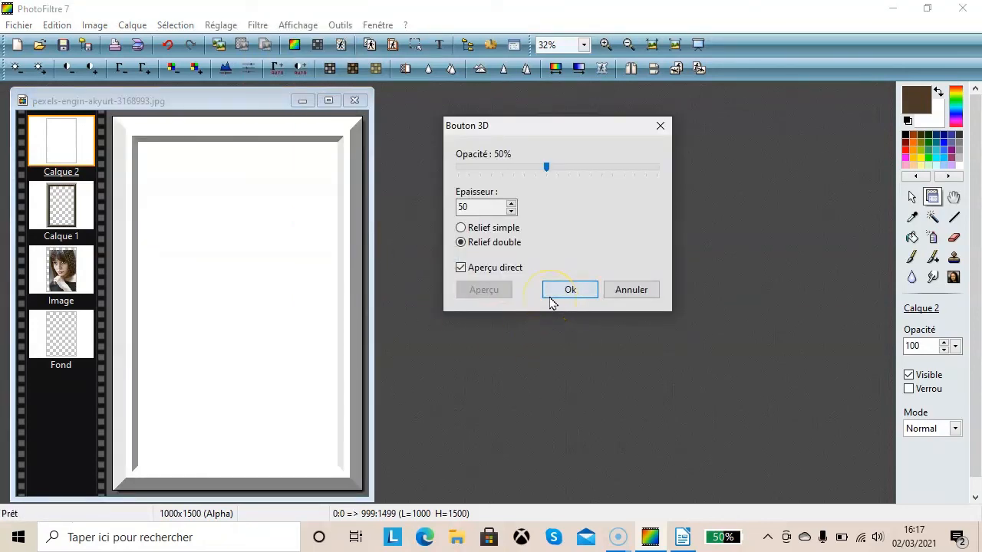
{"action": "left_click", "coordinate": [546, 168]}
{"action": "left_click_drag", "start_coordinate": [547, 167], "coordinate": [609, 169]}
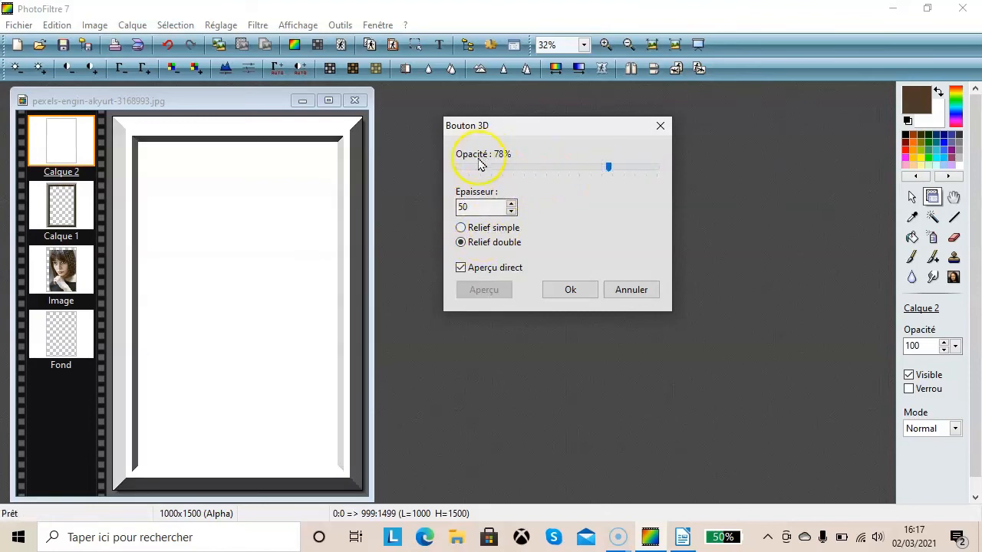
{"action": "left_click", "coordinate": [460, 228]}
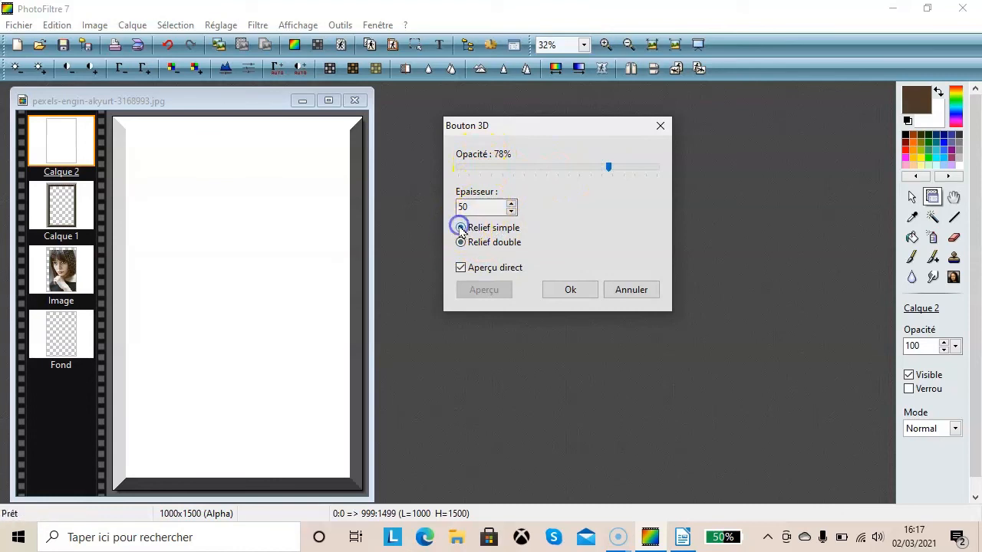
{"action": "left_click", "coordinate": [572, 291]}
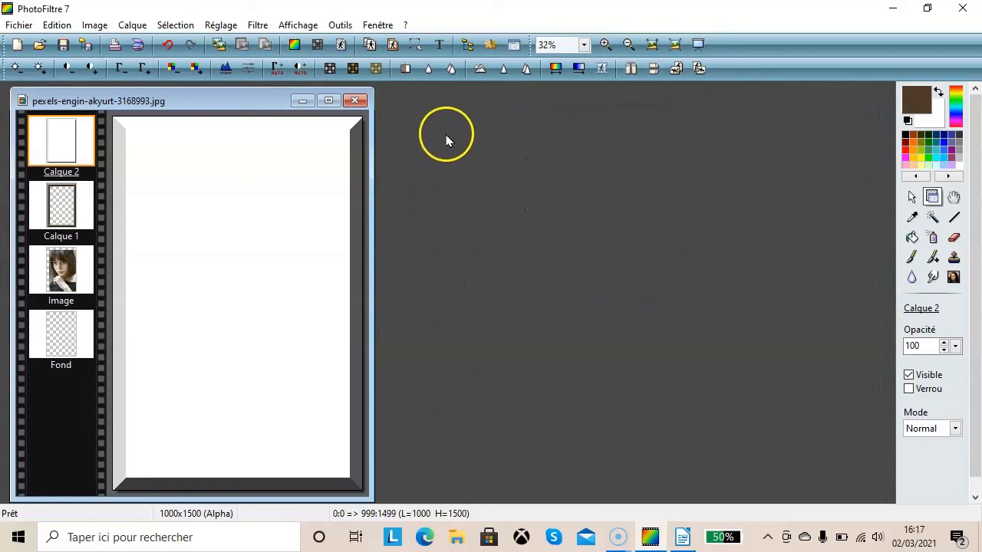
Step: Cut out the white layer's centre with a rectangular selection of about 902 × 1398 pixels inside the relief edge, and deselect
{"action": "left_click", "coordinate": [911, 197]}
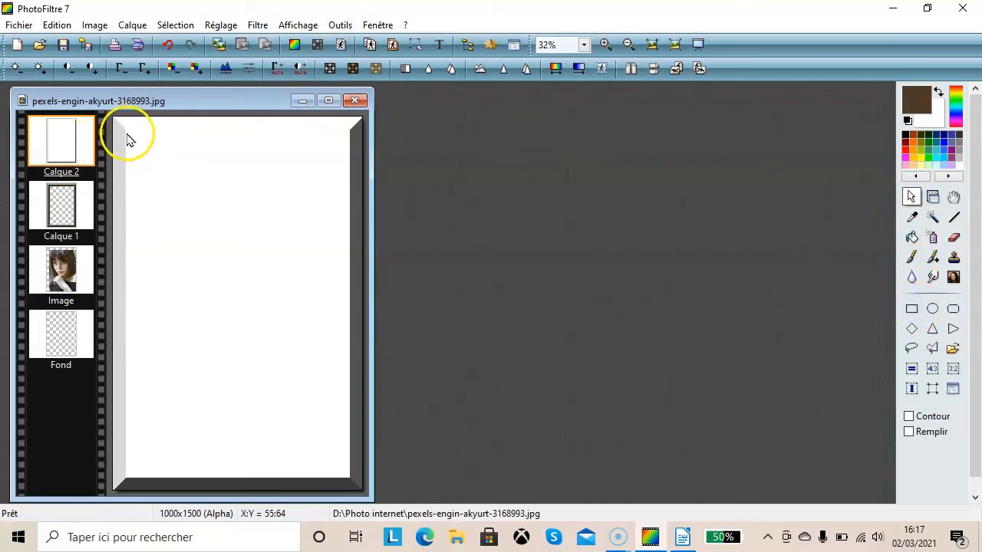
{"action": "left_click_drag", "start_coordinate": [125, 131], "coordinate": [351, 482]}
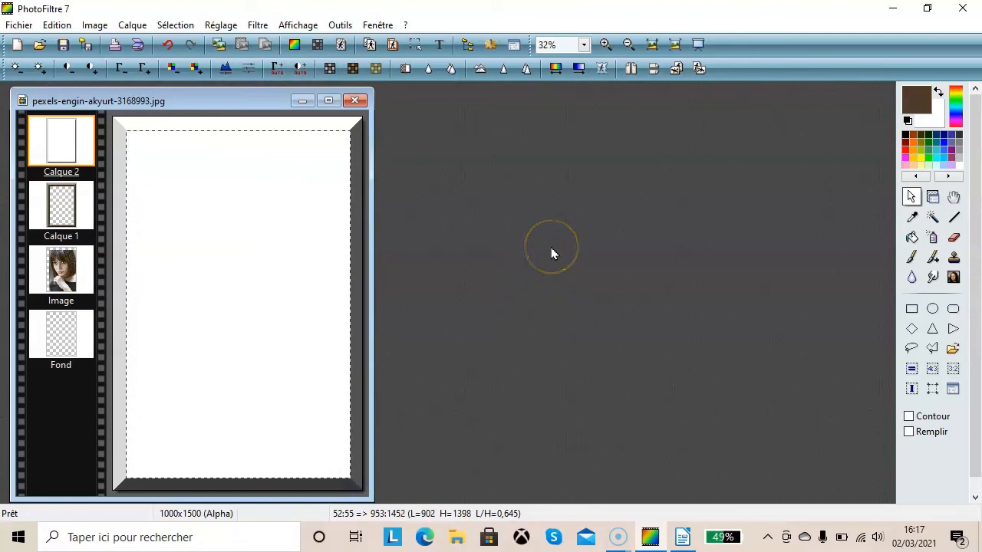
{"action": "key", "text": "Delete"}
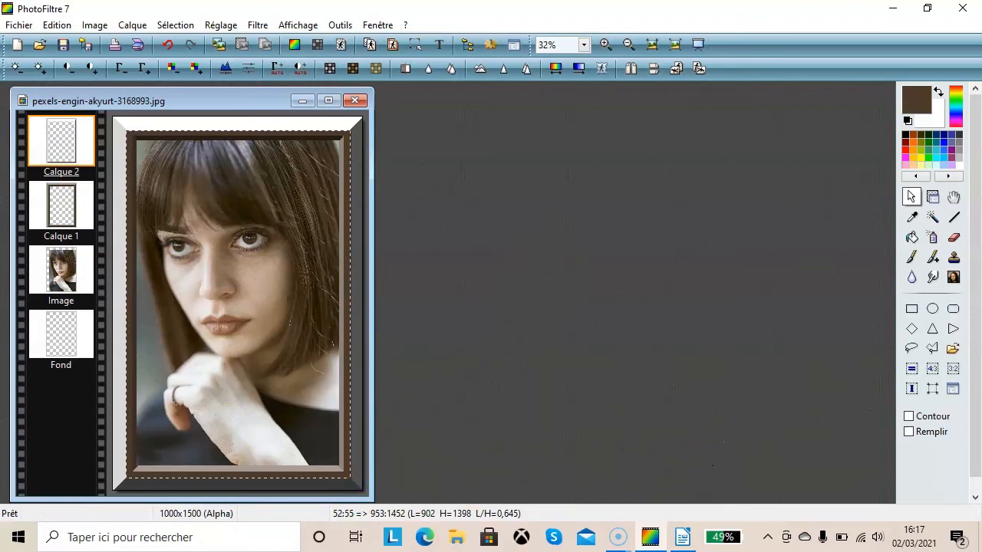
{"action": "left_click", "coordinate": [138, 241]}
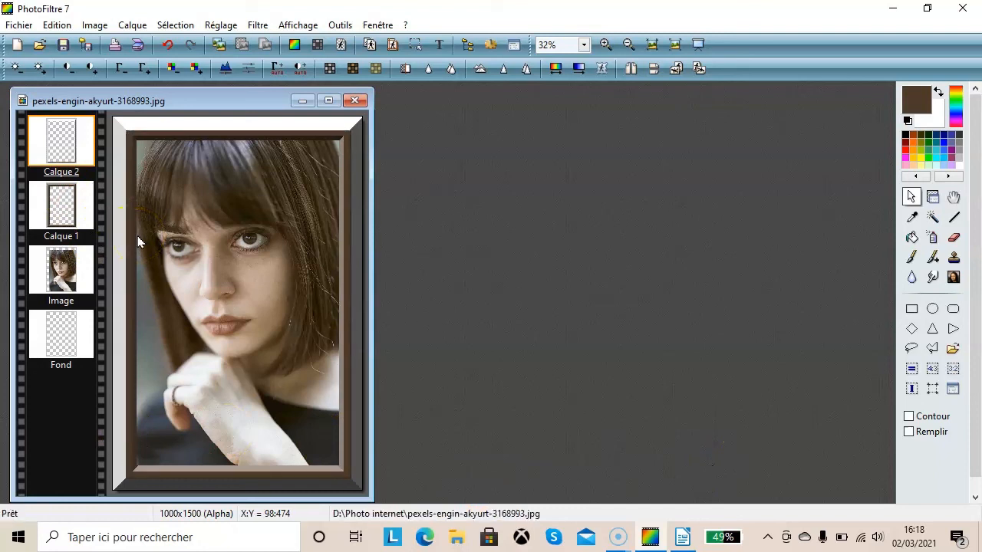
Step: Hide the brown frame layer and move the Image layer up and left to about position 46:56, filling the white frame's opening
{"action": "left_click", "coordinate": [61, 204]}
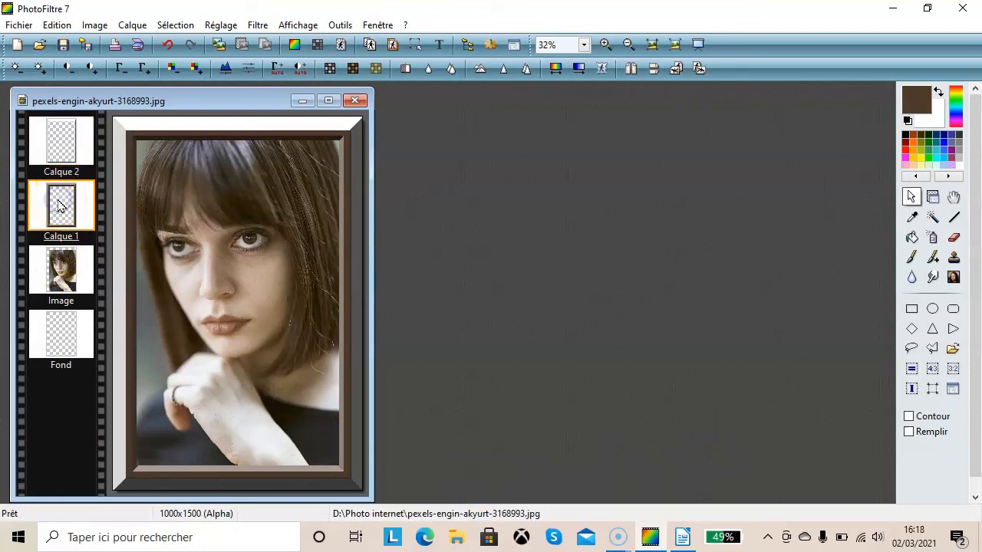
{"action": "right_click", "coordinate": [61, 204]}
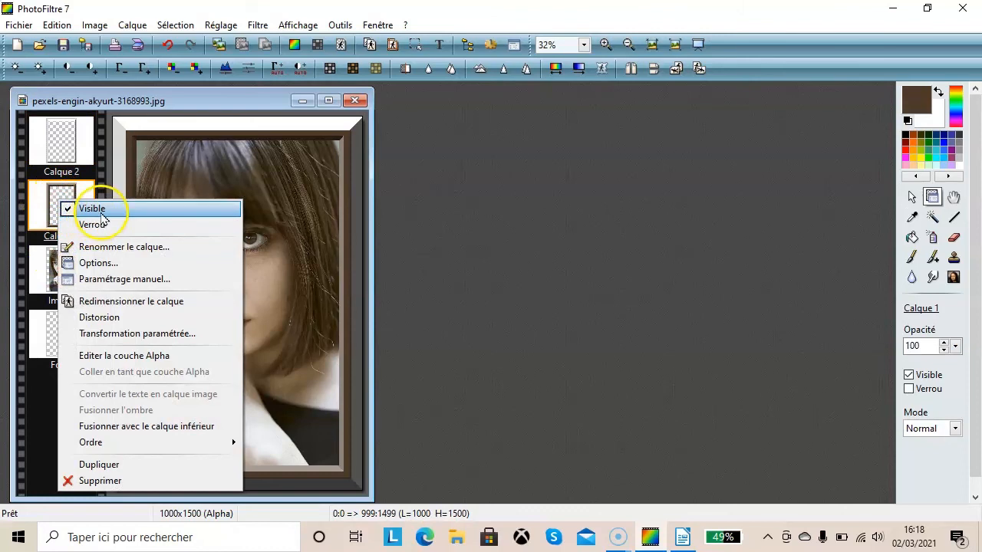
{"action": "left_click", "coordinate": [100, 209]}
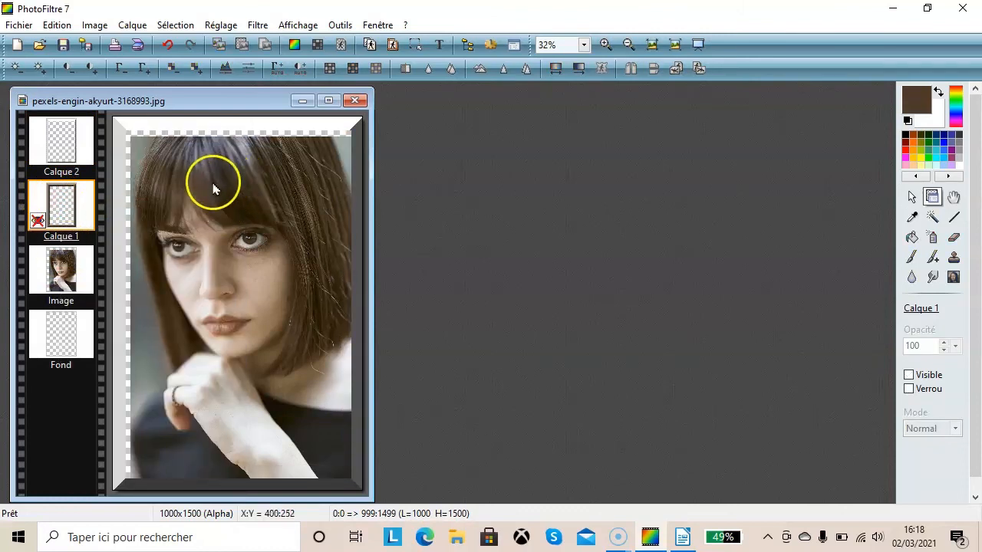
{"action": "left_click", "coordinate": [61, 270]}
{"action": "left_click_drag", "start_coordinate": [228, 284], "coordinate": [224, 276]}
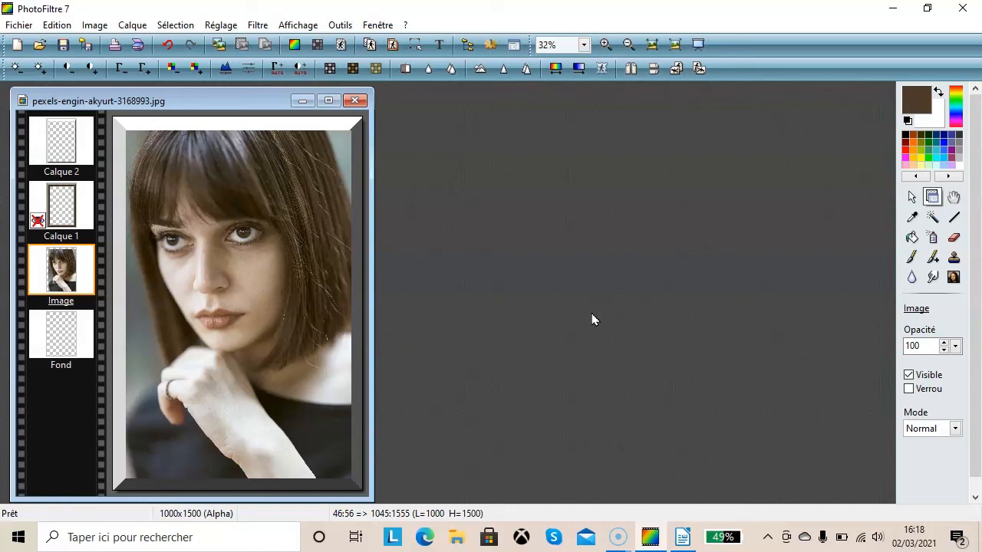
{"action": "left_click", "coordinate": [133, 25]}
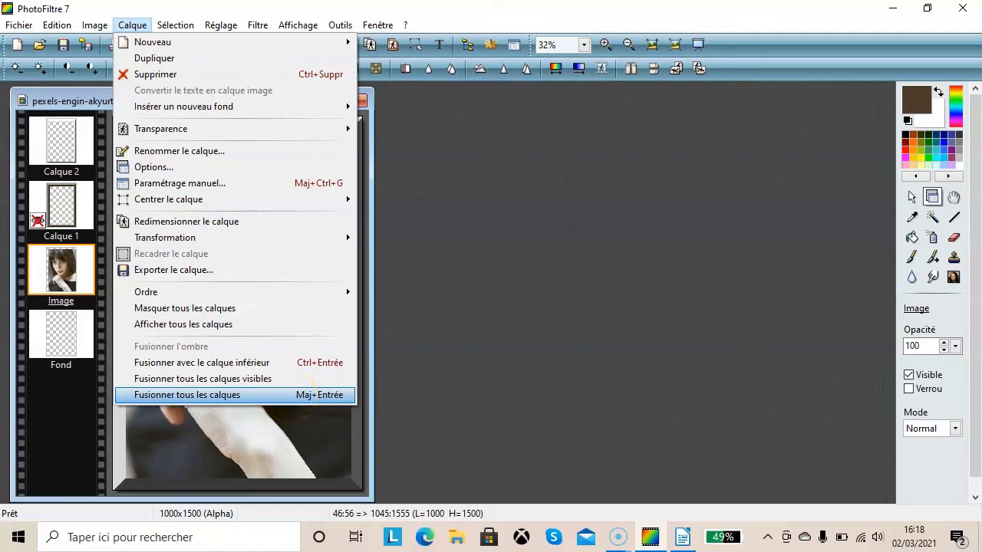
{"action": "left_click", "coordinate": [554, 270]}
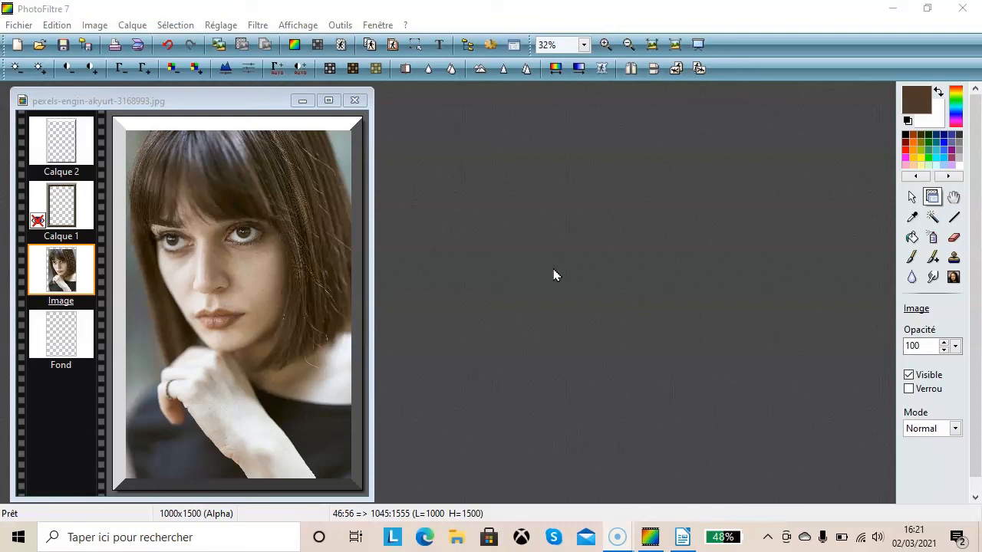
{"action": "left_click", "coordinate": [500, 253]}
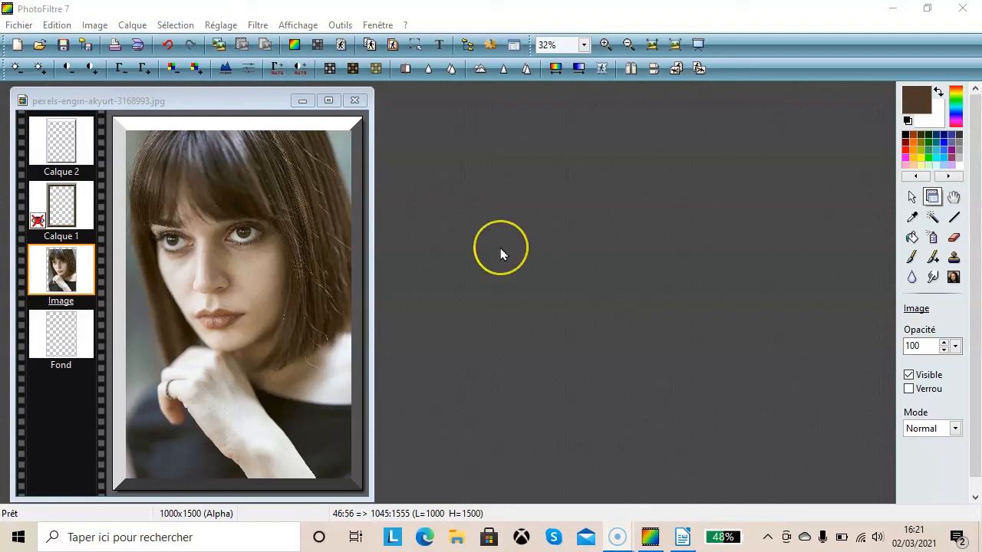